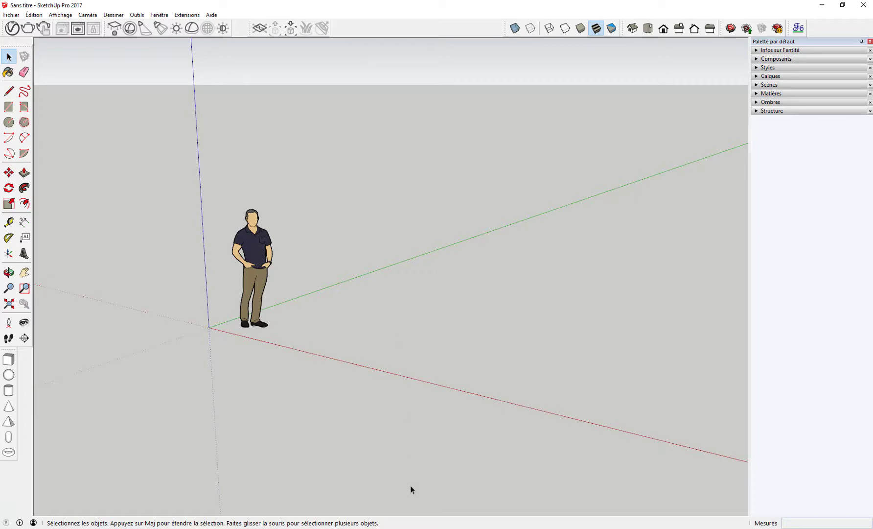
# Switch to Chrome and examine the FluidImporter page, including the formats supported by the Lite and Pro versions
pyautogui.moveTo(414, 528)
pyautogui.click(413, 509)
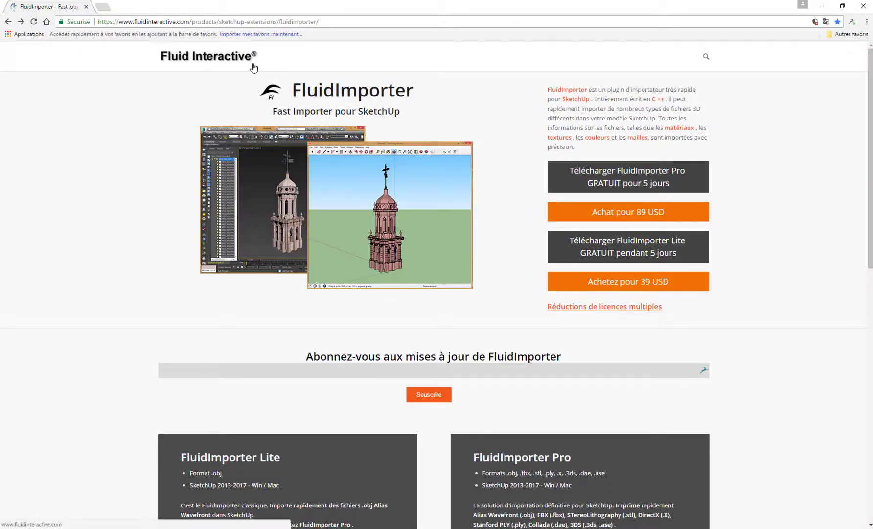
pyautogui.doubleClick(386, 92)
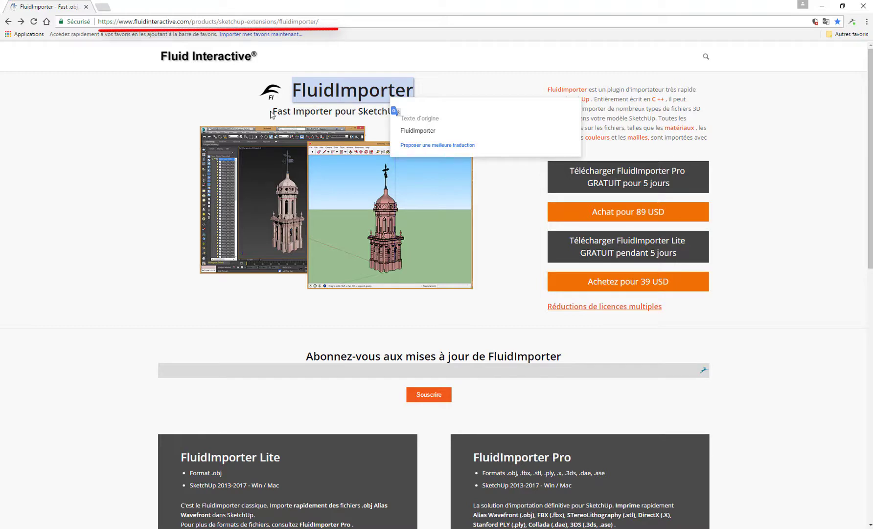
pyautogui.moveTo(270, 110); pyautogui.dragTo(401, 111)
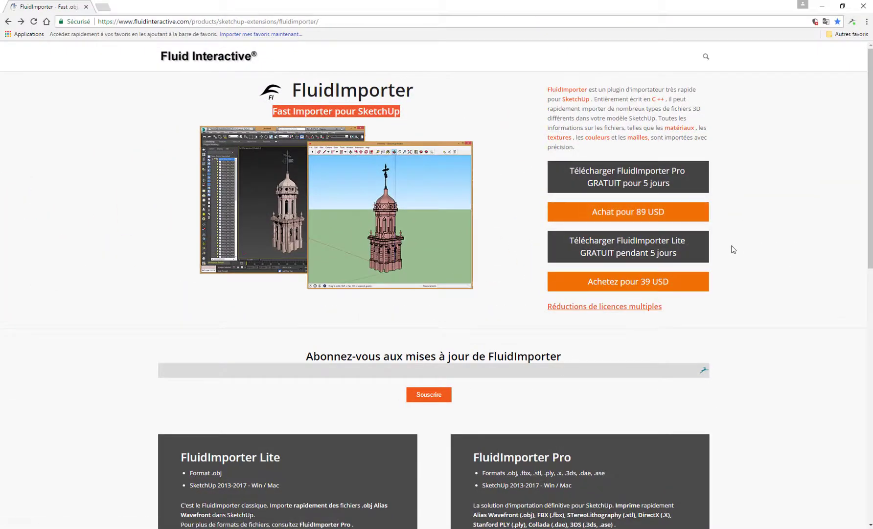
pyautogui.scroll(-3, 244, 362)
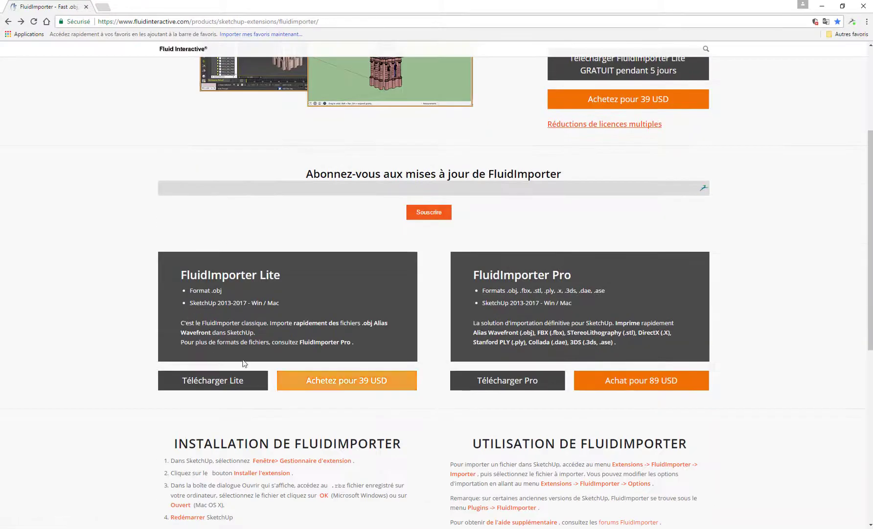
pyautogui.moveTo(190, 291); pyautogui.dragTo(249, 291)
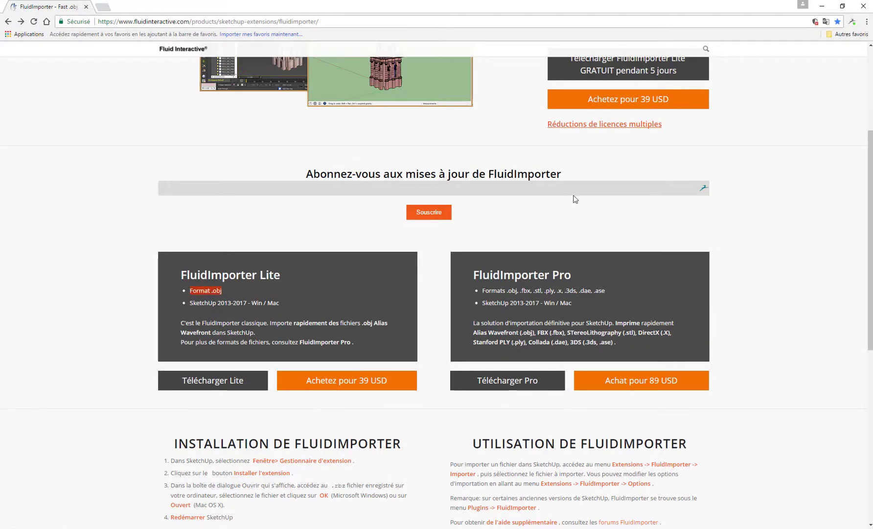
pyautogui.scroll(2, 575, 200)
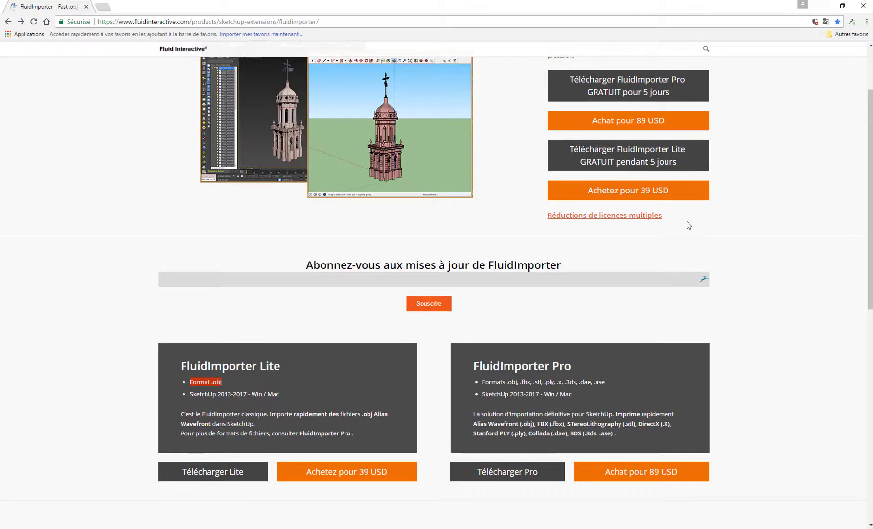
pyautogui.moveTo(664, 167)
pyautogui.click(822, 6)
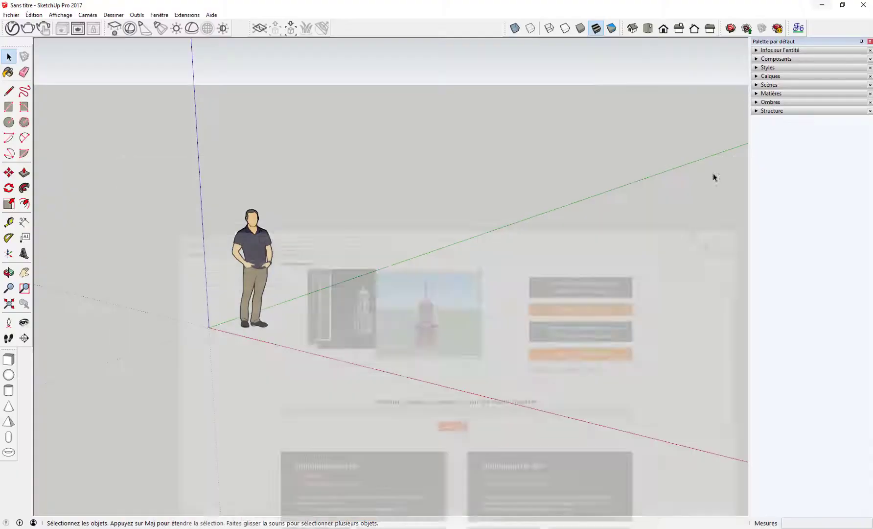
# Examine the QuadFace Tools page of the Extension Warehouse in Chrome, including its requirements, and return to SketchUp
pyautogui.moveTo(414, 528)
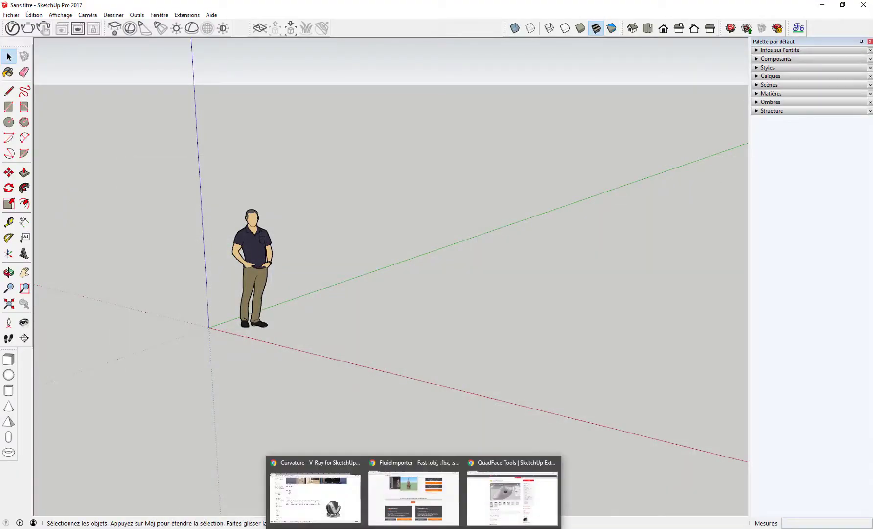
pyautogui.click(511, 497)
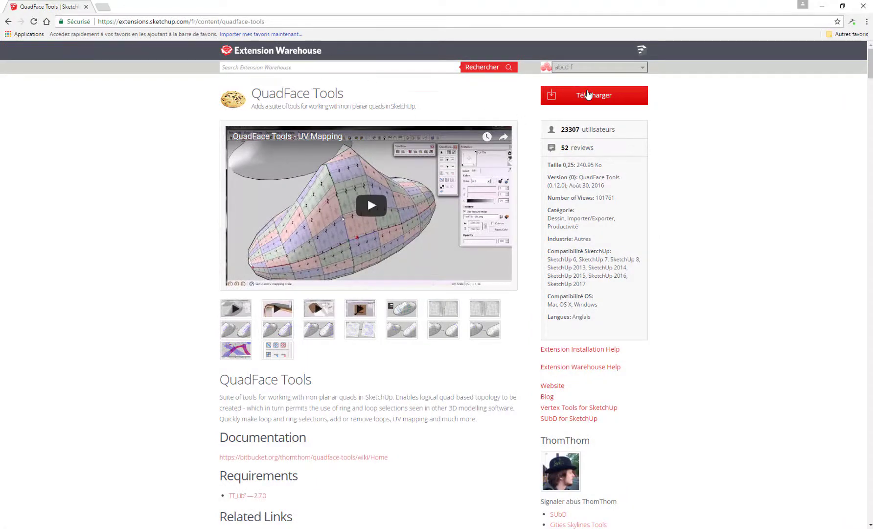
pyautogui.scroll(-3, 297, 402)
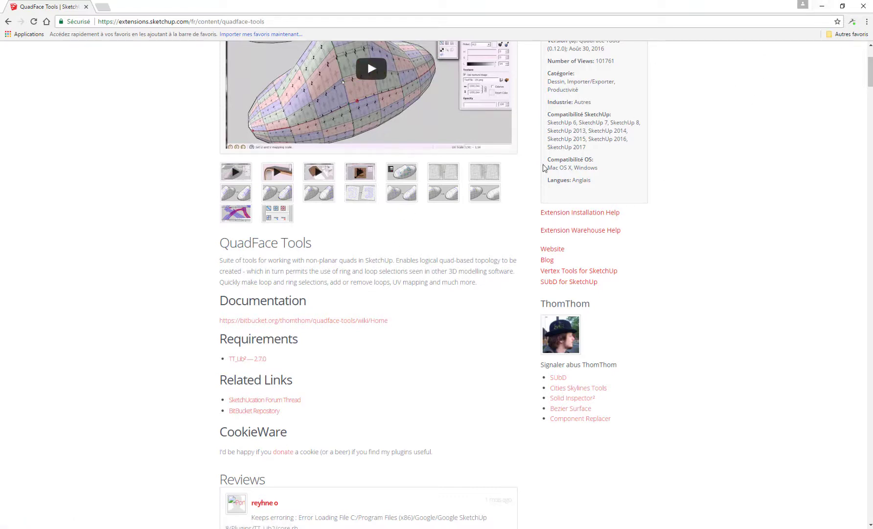
pyautogui.click(823, 7)
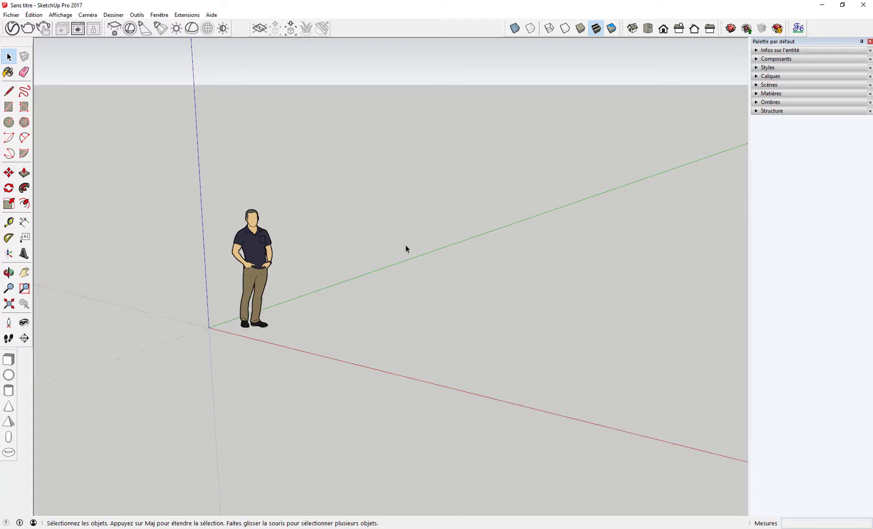
# Turn off Triangulate Faces in the FluidImporter Lite import options
pyautogui.click(182, 16)
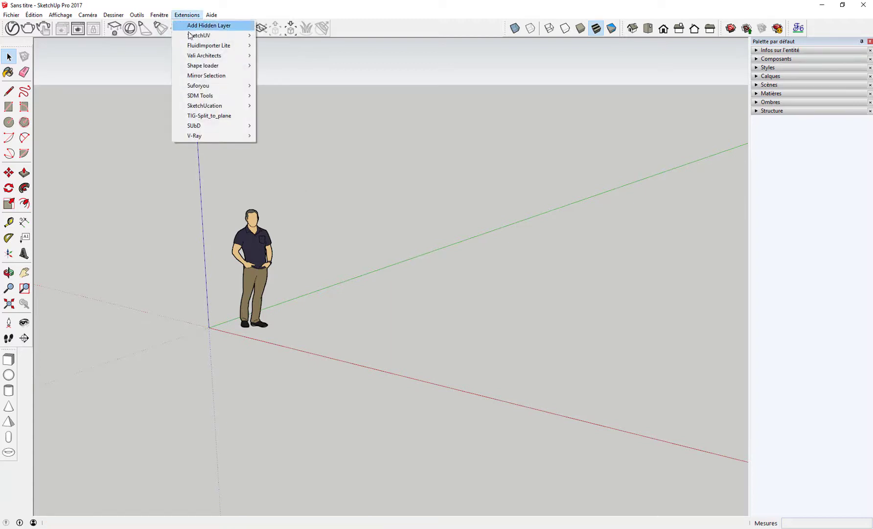
pyautogui.moveTo(196, 47)
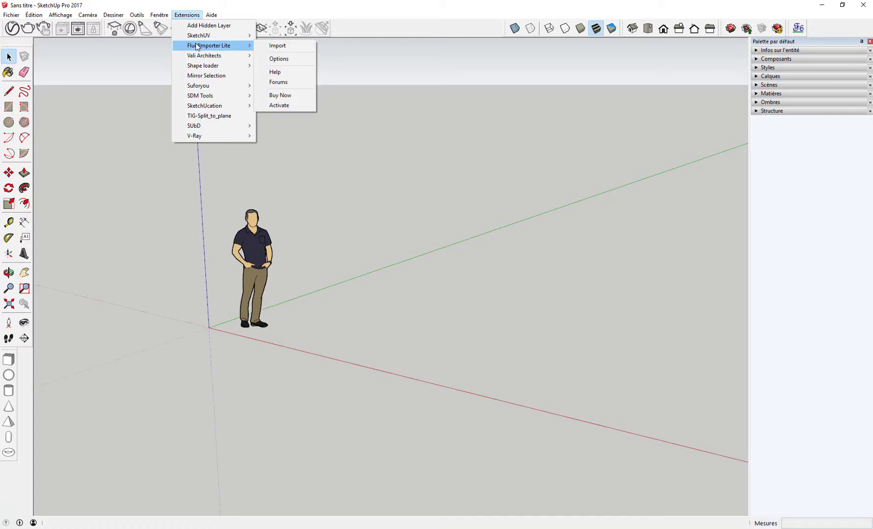
pyautogui.click(277, 60)
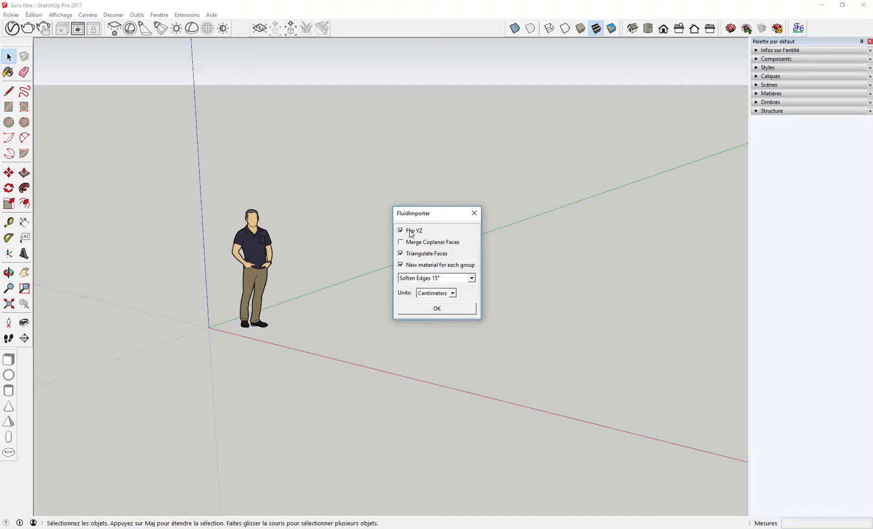
pyautogui.click(401, 254)
pyautogui.click(437, 308)
# Import the Colt_Python OBJ model with FluidImporter Lite and place it on the ground near the human figure
pyautogui.click(187, 14)
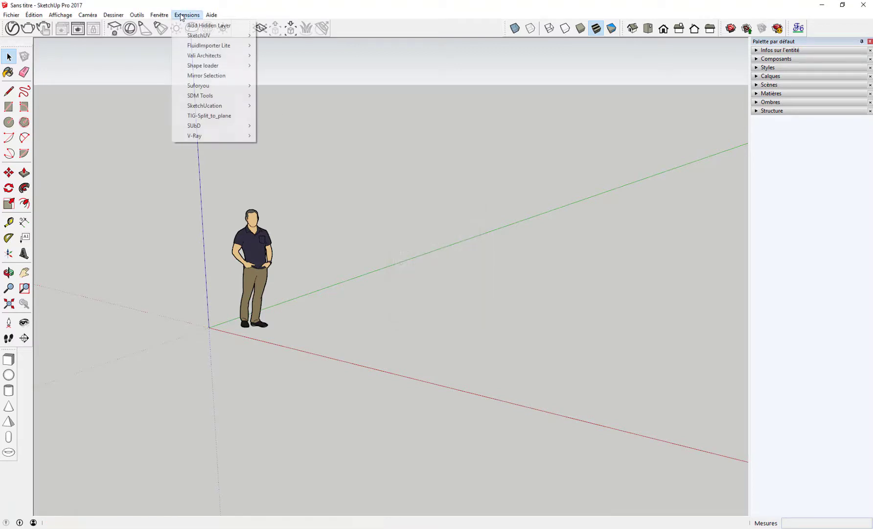
pyautogui.moveTo(237, 50)
pyautogui.click(273, 46)
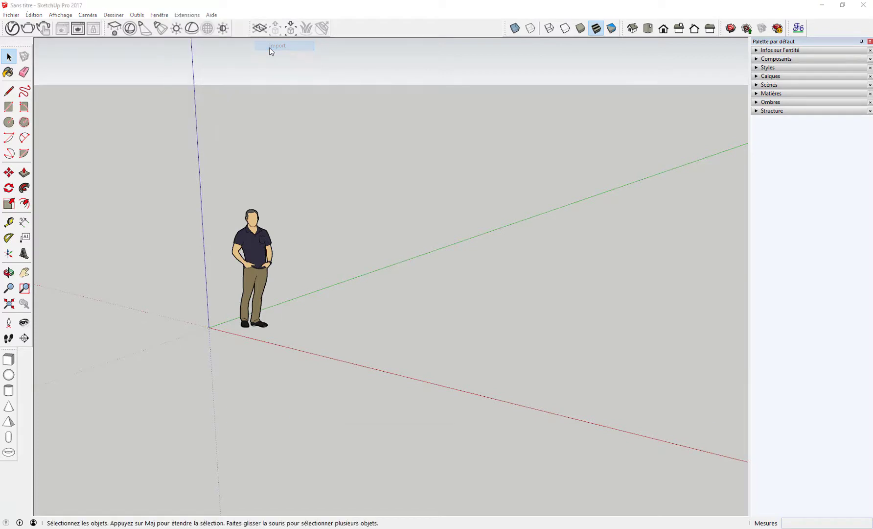
pyautogui.click(392, 233)
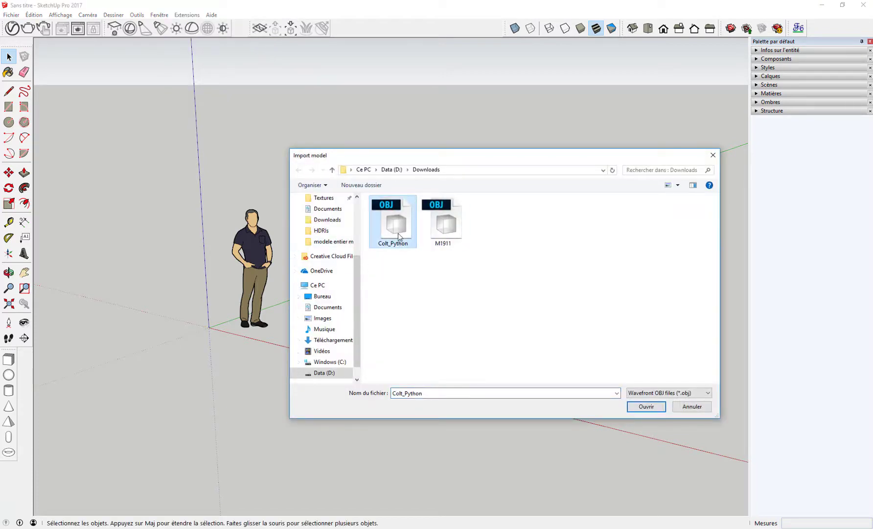
pyautogui.click(646, 406)
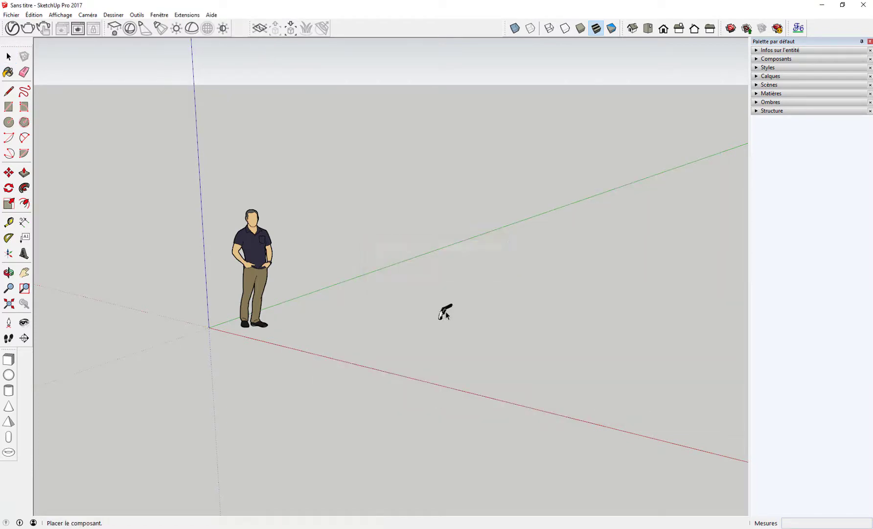
pyautogui.click(326, 330)
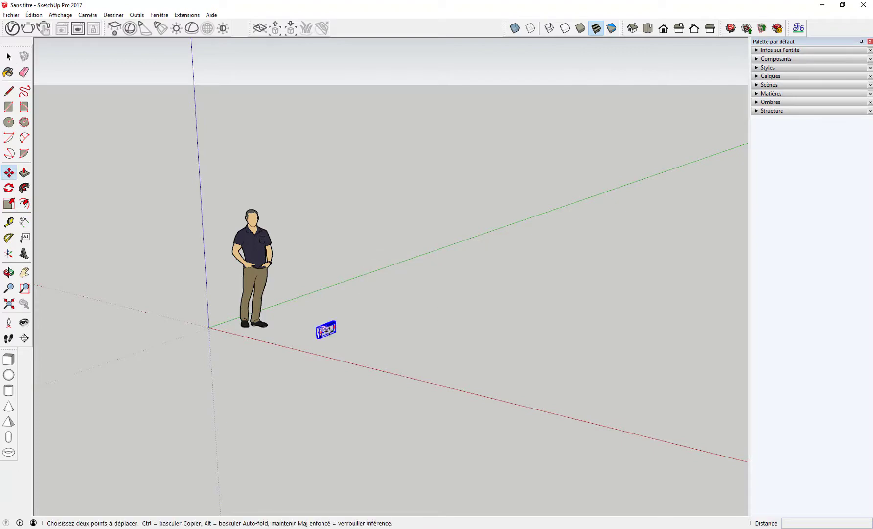
# Examine the imported revolver's surfaces and edges up close from the side and from the muzzle end
pyautogui.scroll(5, 328, 331)
pyautogui.scroll(6, 330, 331)
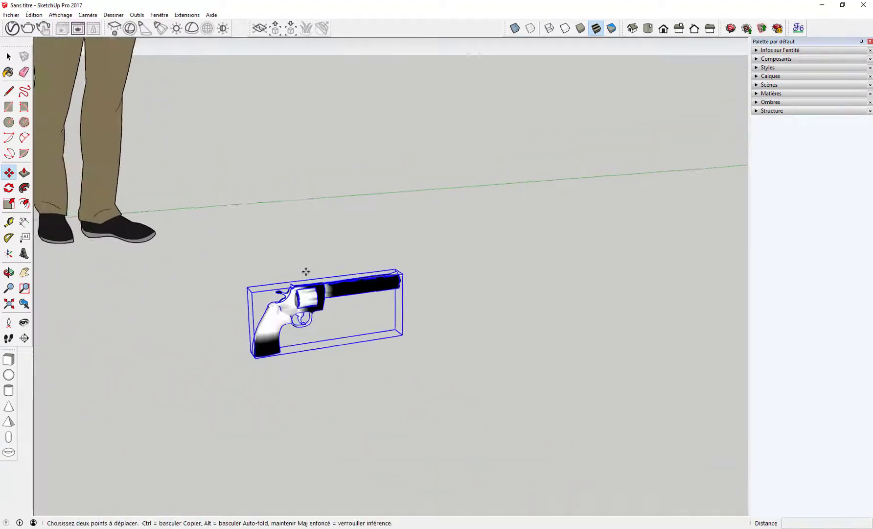
pyautogui.moveTo(304, 321); pyautogui.dragTo(213, 289, button='middle')
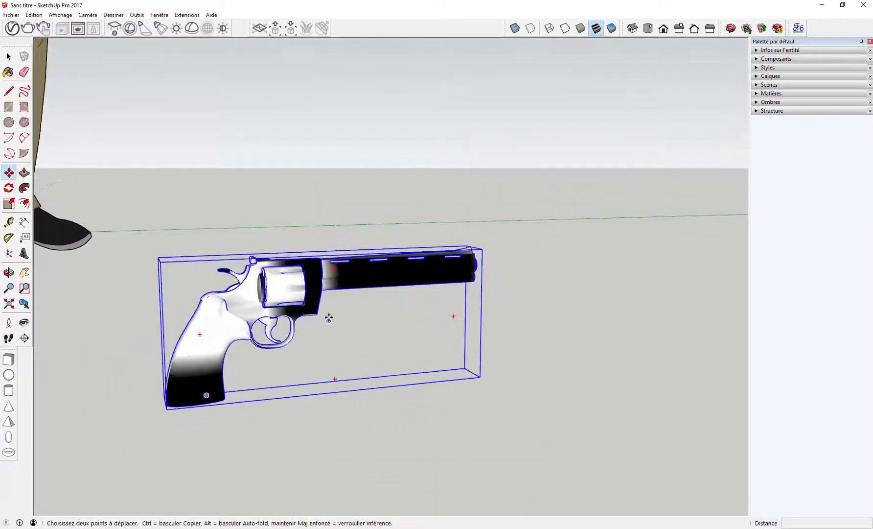
pyautogui.moveTo(382, 271); pyautogui.dragTo(180, 211, button='middle')
pyautogui.scroll(3, 200, 240)
pyautogui.scroll(2, 200, 241)
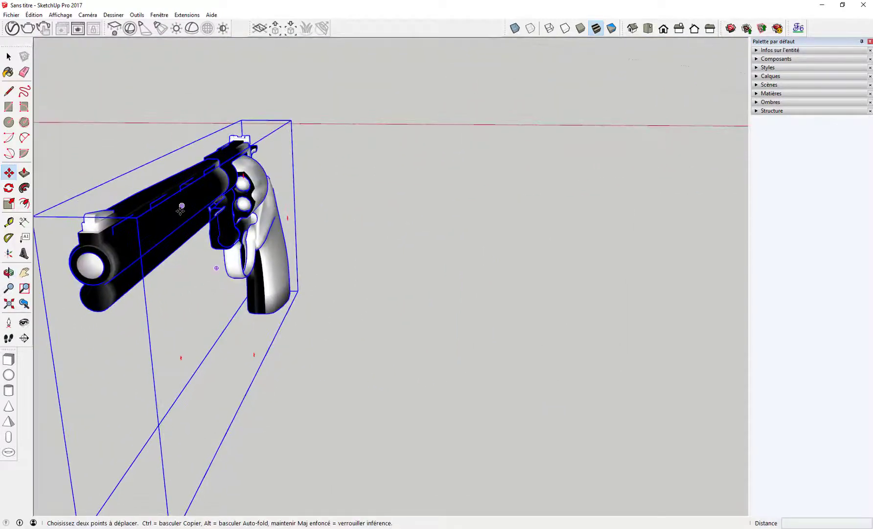
pyautogui.moveTo(160, 241); pyautogui.dragTo(597, 183, button='middle')
pyautogui.scroll(-4, 588, 185)
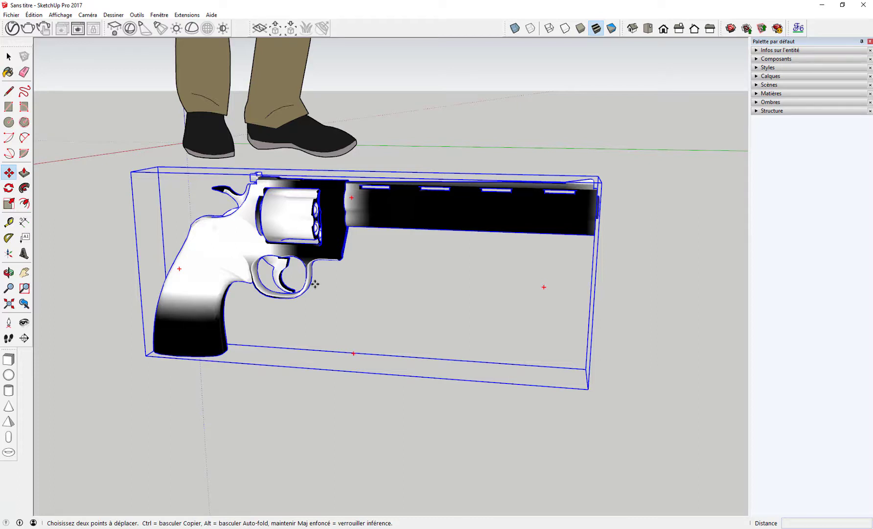
pyautogui.scroll(-2, 315, 284)
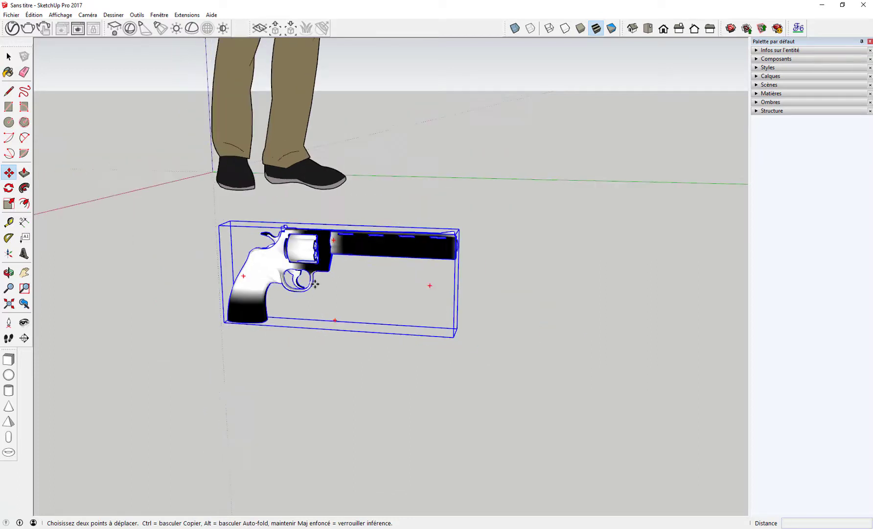
# Set the FluidImporter Lite options to Soften Edges Disabled and turn on Merge Coplanar Faces
pyautogui.click(183, 16)
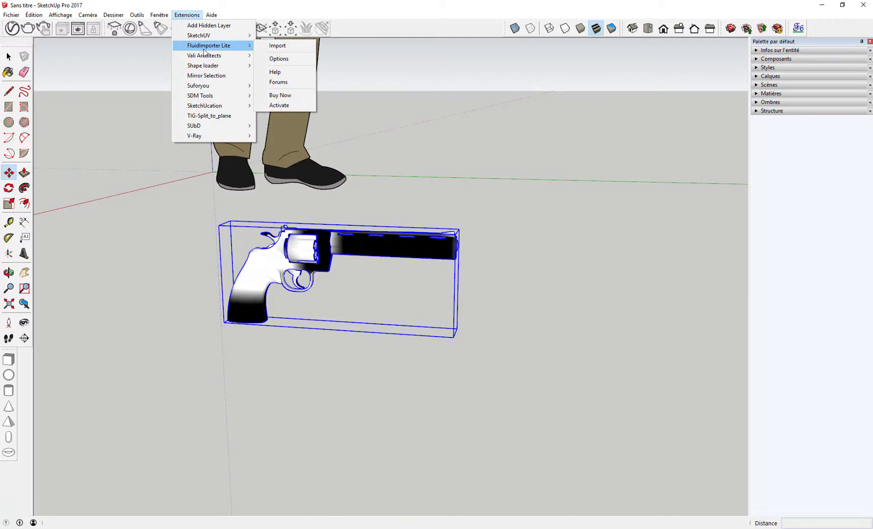
pyautogui.click(277, 59)
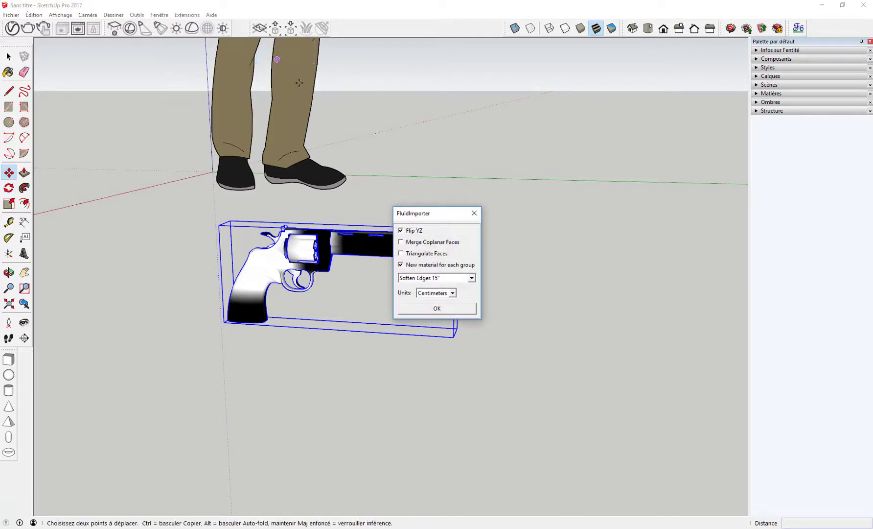
pyautogui.click(436, 278)
pyautogui.click(434, 290)
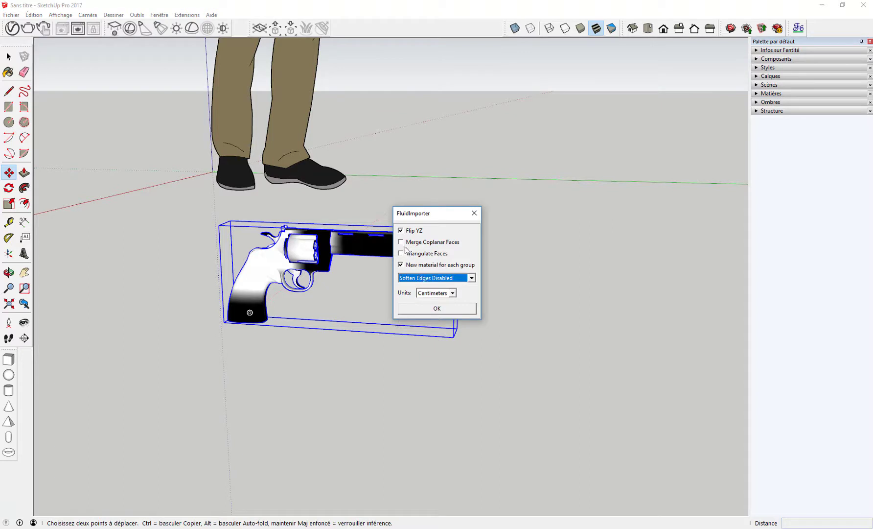
pyautogui.click(401, 242)
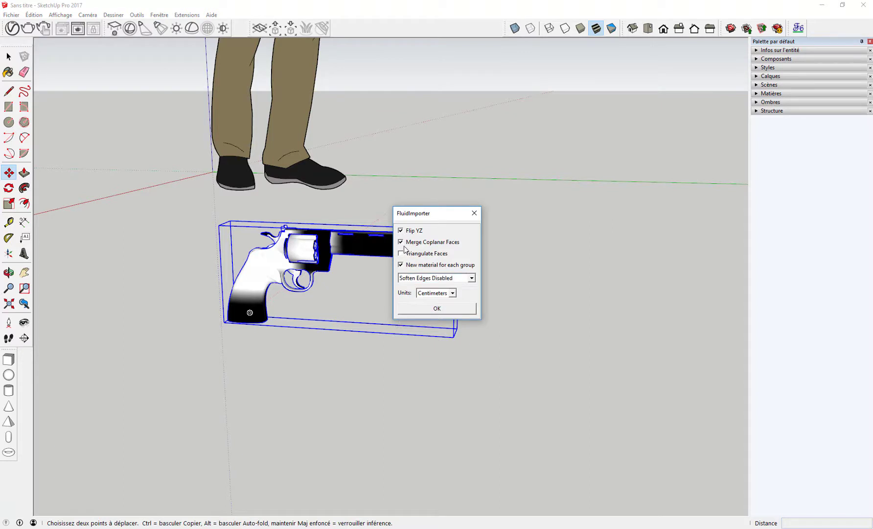
pyautogui.click(437, 308)
# Import the Colt_Python OBJ model again with the new options and place it beside the first revolver
pyautogui.click(187, 14)
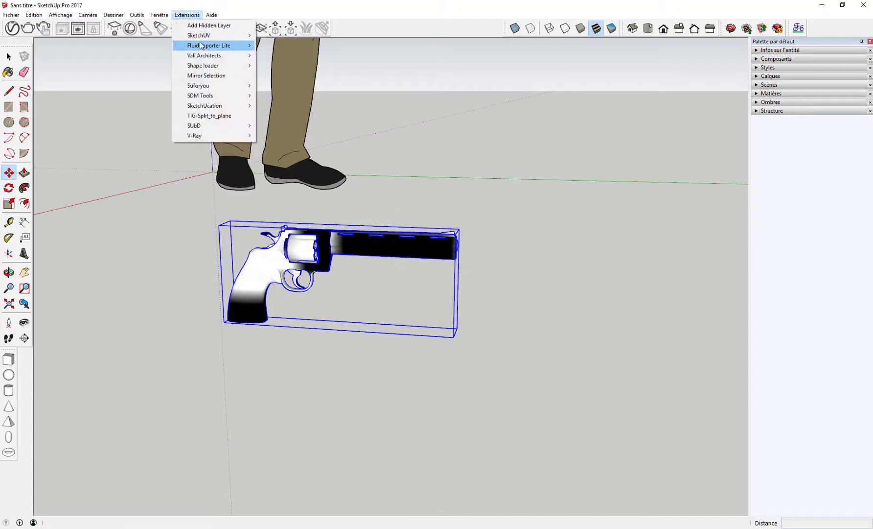
pyautogui.moveTo(201, 45)
pyautogui.click(283, 46)
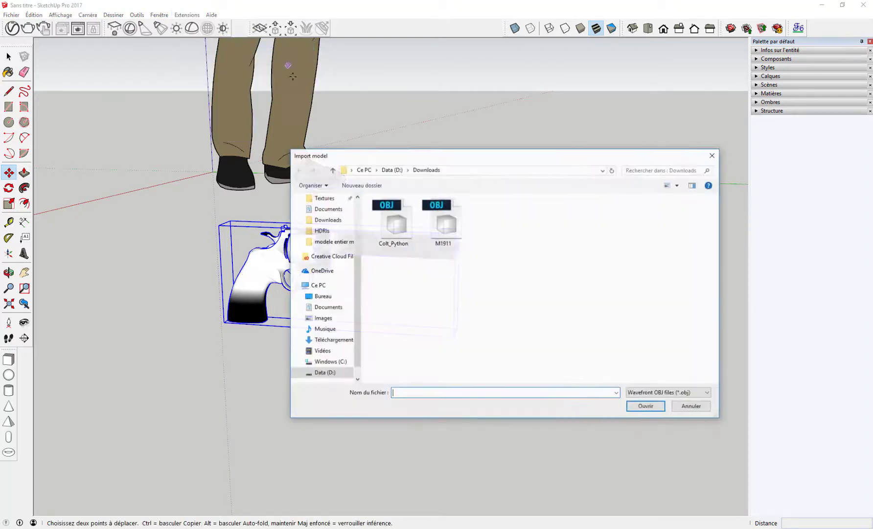
pyautogui.click(394, 223)
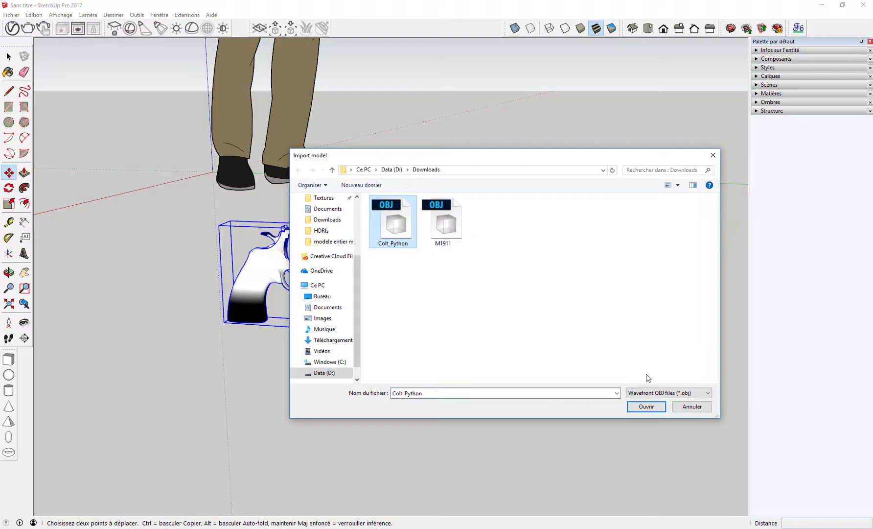
pyautogui.click(645, 406)
pyautogui.moveTo(480, 287); pyautogui.dragTo(263, 330, button='middle')
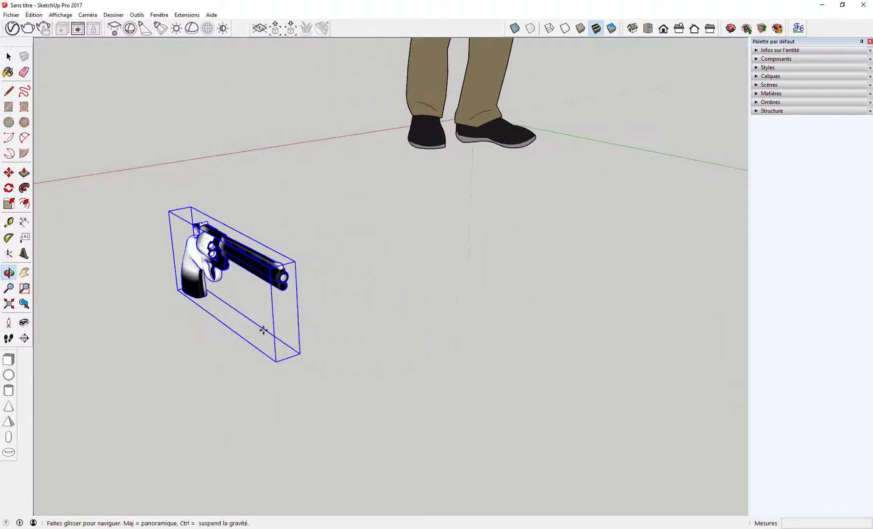
pyautogui.click(299, 248)
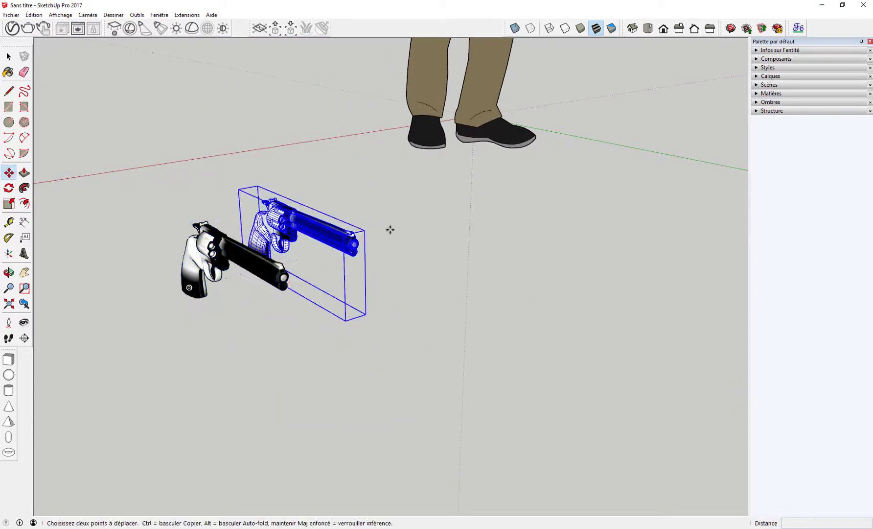
# Deselect the second revolver and examine its mesh edges up close next to the first one
pyautogui.moveTo(390, 229); pyautogui.dragTo(270, 287, button='middle')
pyautogui.scroll(6, 276, 208)
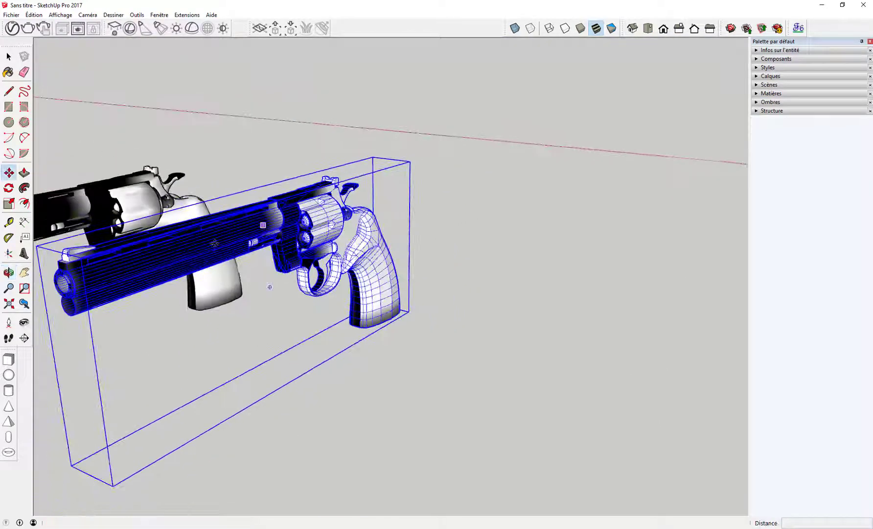
pyautogui.press('space')
pyautogui.click(278, 150)
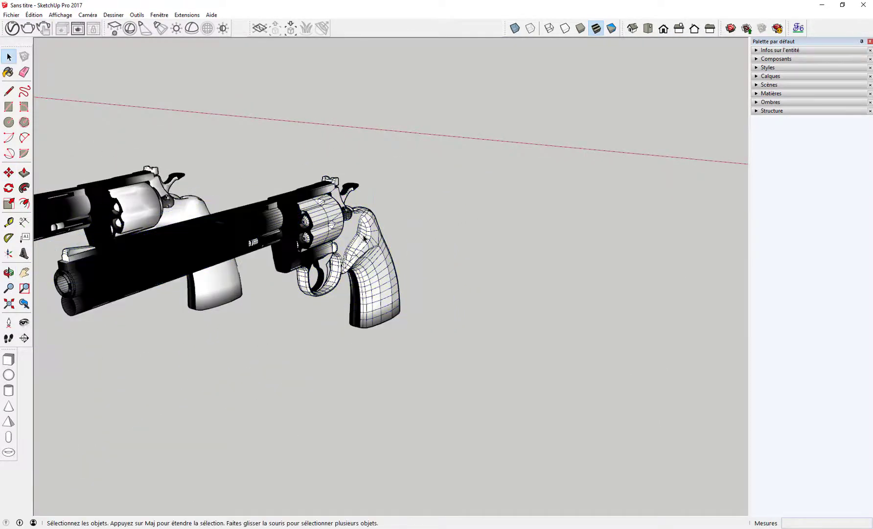
# Display the model in the Monochrome face style and compare the two revolvers' mesh edges from the side and muzzle end
pyautogui.moveTo(365, 238); pyautogui.dragTo(440, 176, button='middle')
pyautogui.click(611, 28)
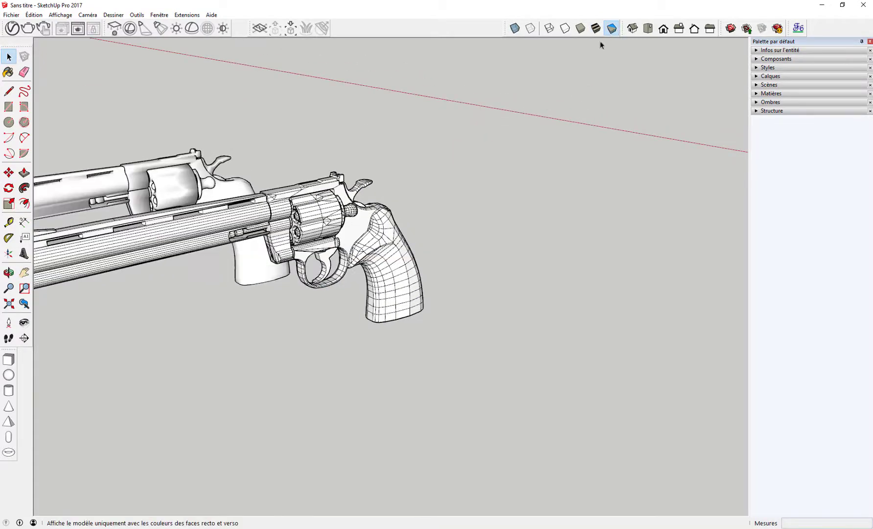
pyautogui.moveTo(329, 239); pyautogui.dragTo(572, 228, button='middle')
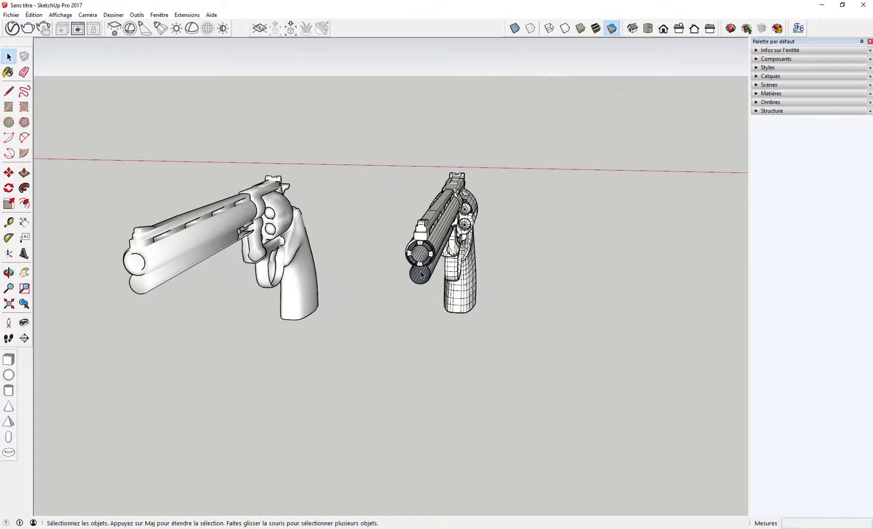
pyautogui.moveTo(422, 274); pyautogui.dragTo(303, 247, button='middle')
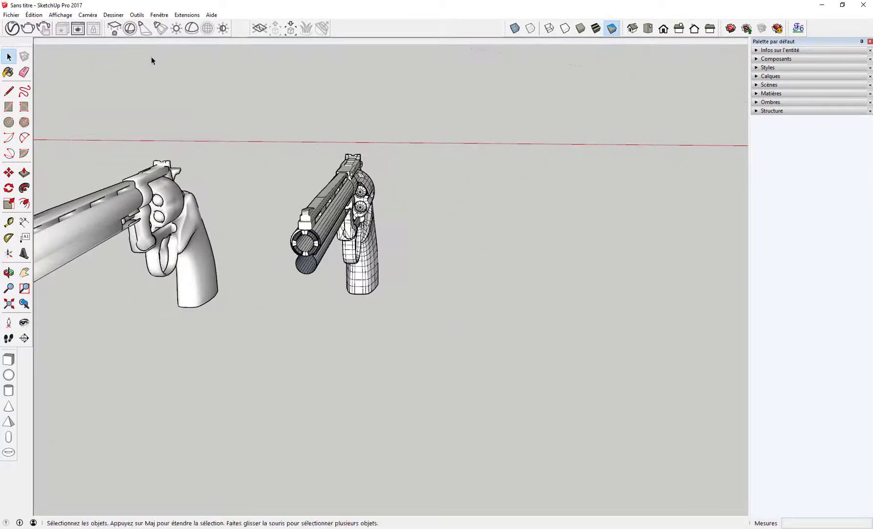
# Turn off Merge Coplanar Faces in the FluidImporter Lite options
pyautogui.click(187, 15)
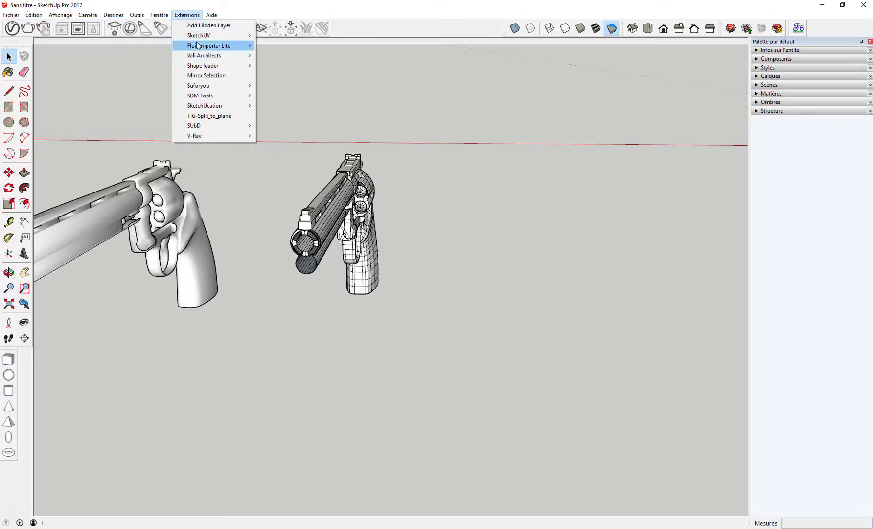
pyautogui.moveTo(198, 45)
pyautogui.click(278, 59)
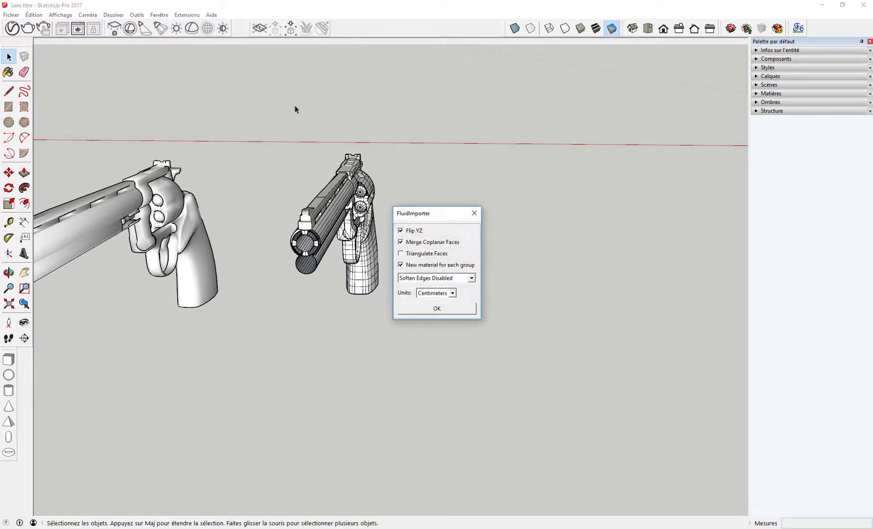
pyautogui.click(401, 243)
pyautogui.click(435, 308)
# Import the Colt_Python OBJ model with FluidImporter Lite a third time and place it beside the second revolver
pyautogui.click(187, 14)
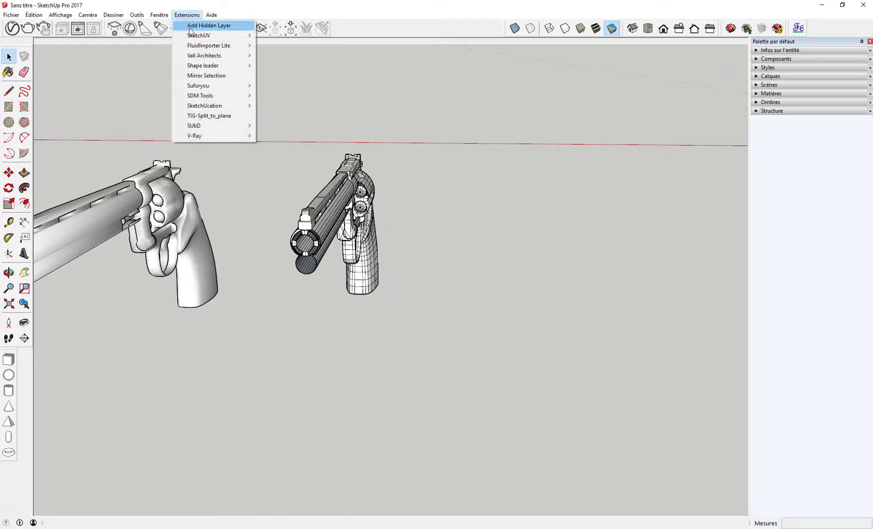
pyautogui.moveTo(202, 47)
pyautogui.click(278, 45)
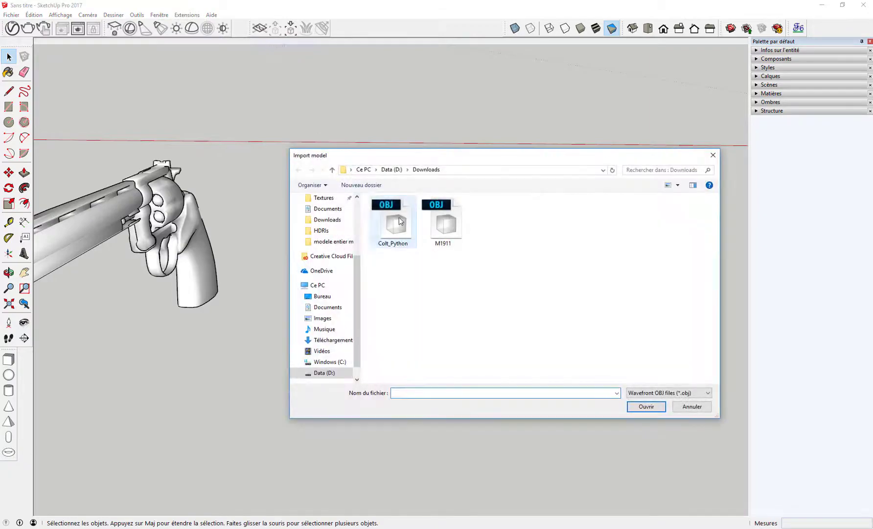
pyautogui.click(399, 217)
pyautogui.click(654, 406)
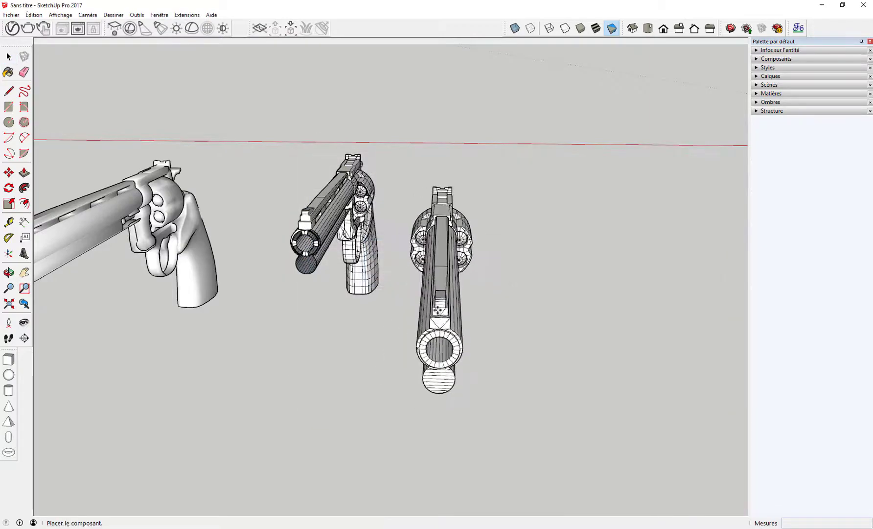
pyautogui.click(442, 324)
# Examine the third revolver's mesh from several angles in the Shaded With Textures style and deselect it
pyautogui.moveTo(442, 324); pyautogui.dragTo(306, 253, button='middle')
pyautogui.scroll(-3, 332, 249)
pyautogui.moveTo(257, 298); pyautogui.dragTo(497, 284, button='middle')
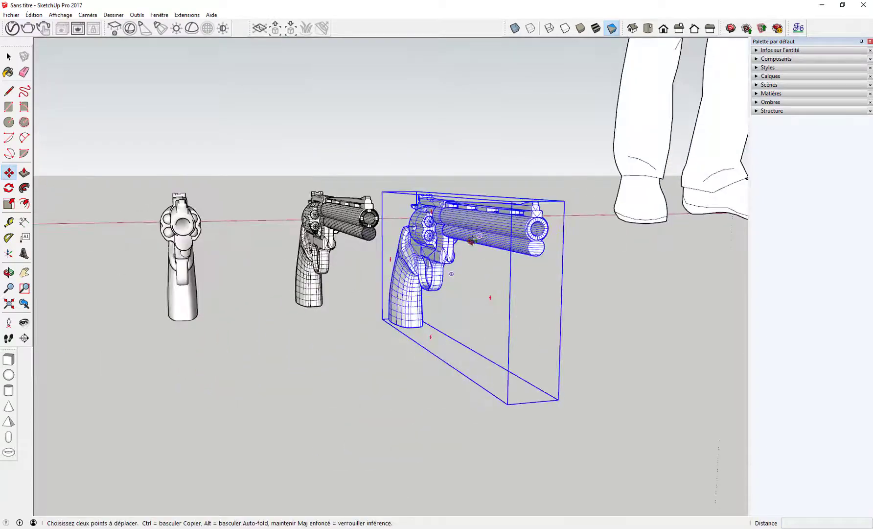
pyautogui.moveTo(469, 240)
pyautogui.mouseDown(button='middle')
pyautogui.moveTo(85, 295)
pyautogui.moveTo(179, 304)
pyautogui.moveTo(81, 283)
pyautogui.moveTo(260, 308)
pyautogui.moveTo(569, 292)
pyautogui.moveTo(408, 289)
pyautogui.moveTo(610, 55)
pyautogui.moveTo(409, 264)
pyautogui.mouseUp(button='middle')
pyautogui.click(595, 28)
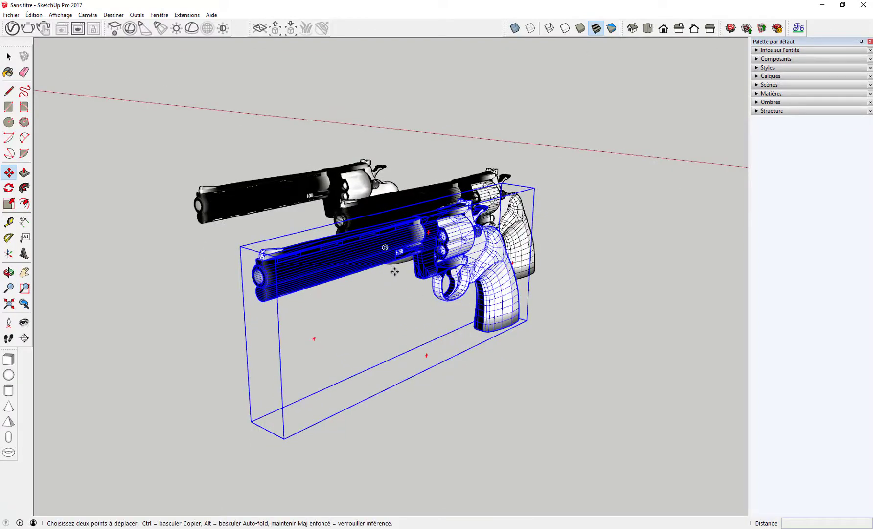
pyautogui.press('space')
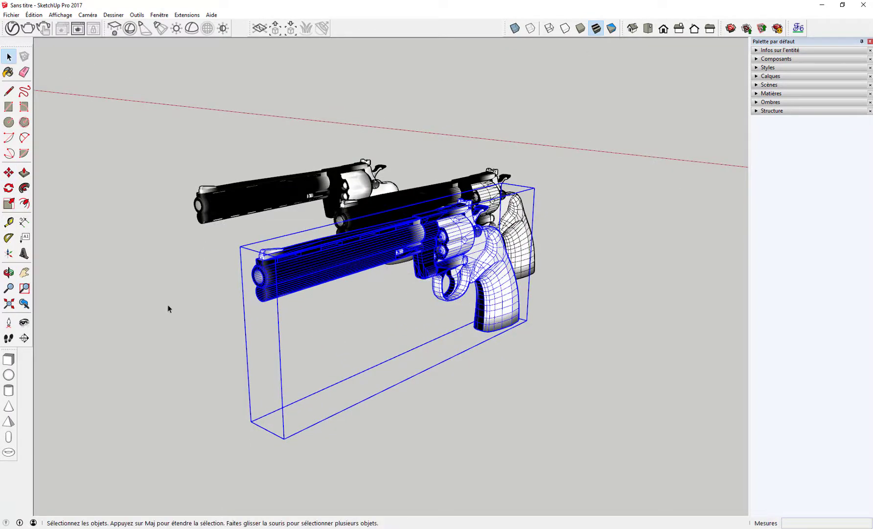
pyautogui.moveTo(169, 307); pyautogui.dragTo(335, 353, button='middle')
pyautogui.click(418, 309)
pyautogui.moveTo(416, 316); pyautogui.dragTo(327, 292, button='middle')
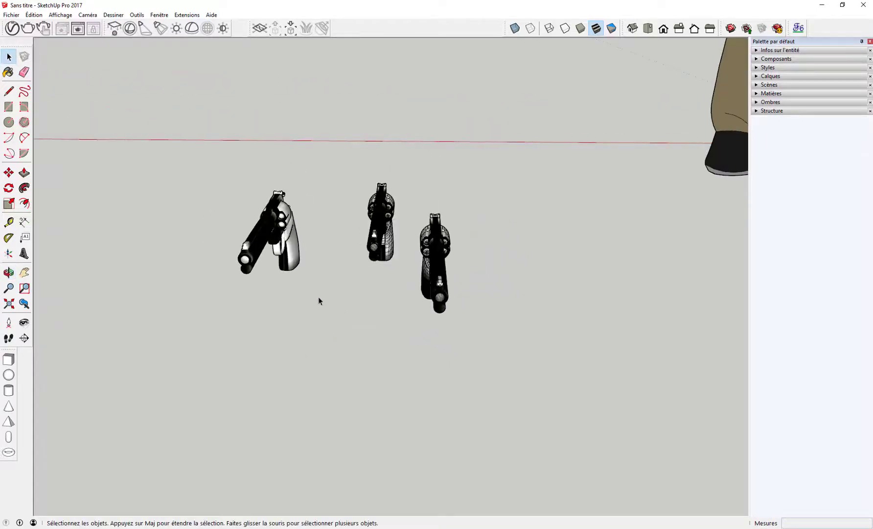
# Set up an import as OBJ Files - QuadFace Tools, keeping Swap YZ coordinates on and the units in Centimeters
pyautogui.click(9, 15)
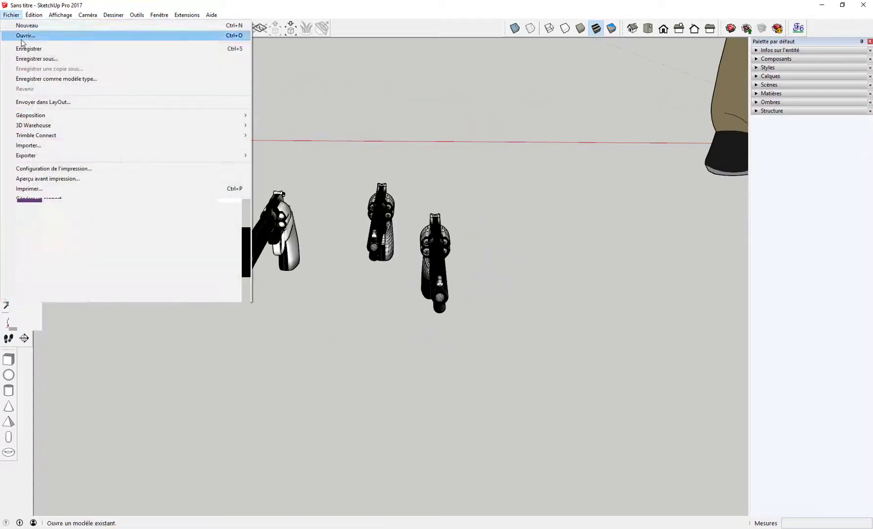
pyautogui.click(44, 144)
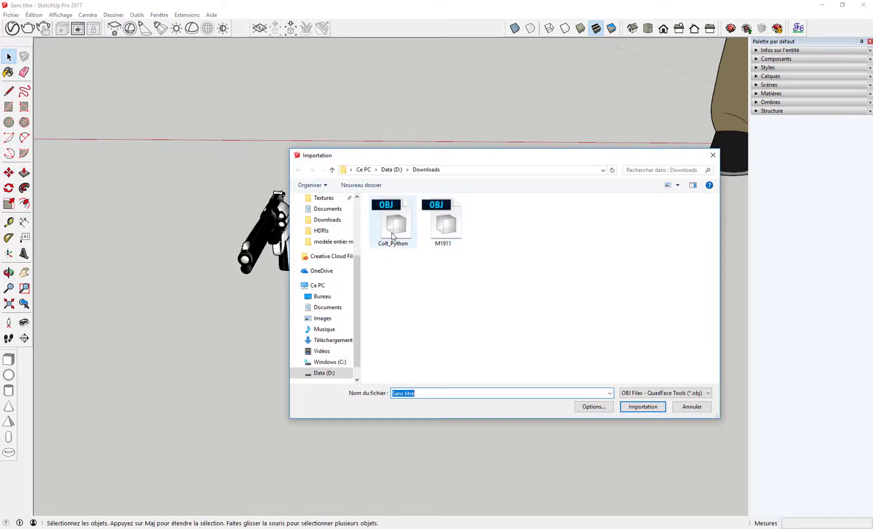
pyautogui.click(678, 393)
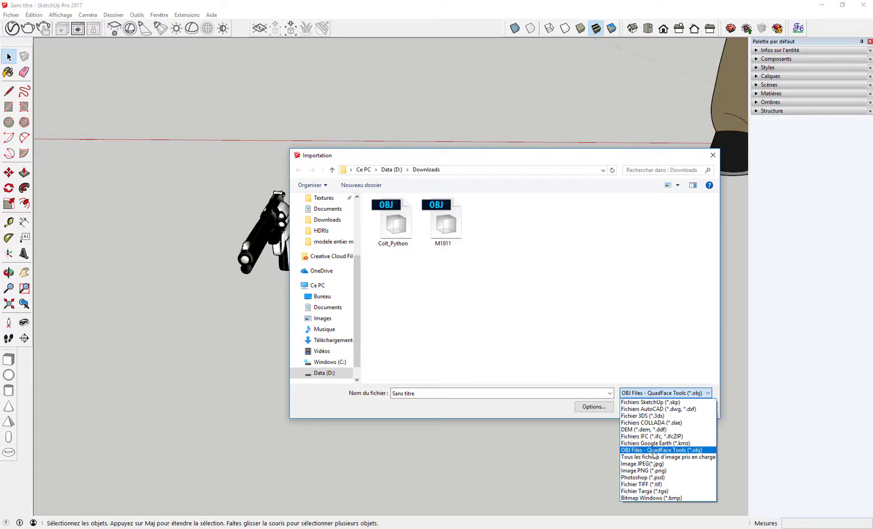
pyautogui.click(653, 450)
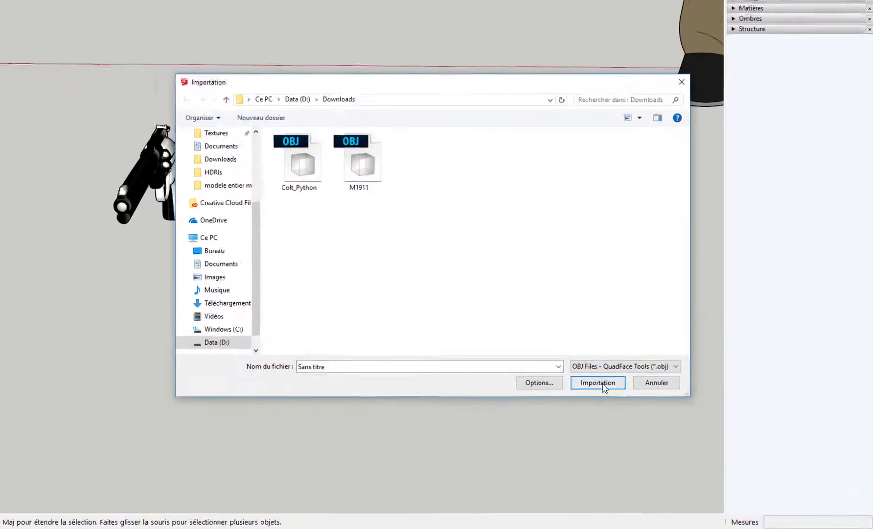
pyautogui.click(469, 351)
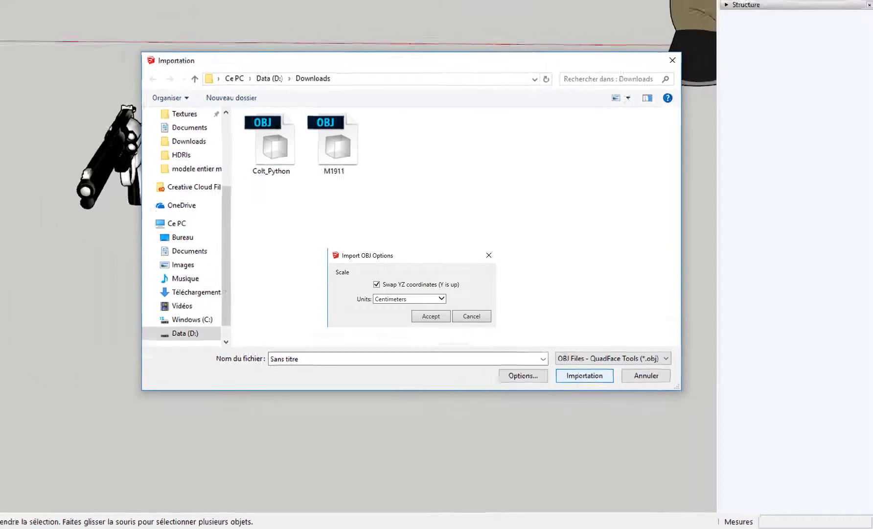
pyautogui.click(431, 316)
# Import the Colt_Python file through QuadFace Tools and dismiss the import results
pyautogui.click(183, 83)
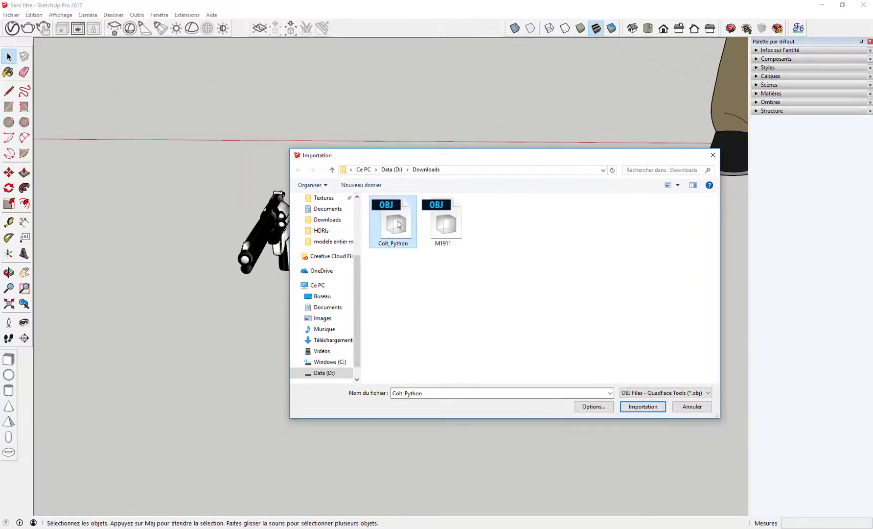
pyautogui.click(643, 406)
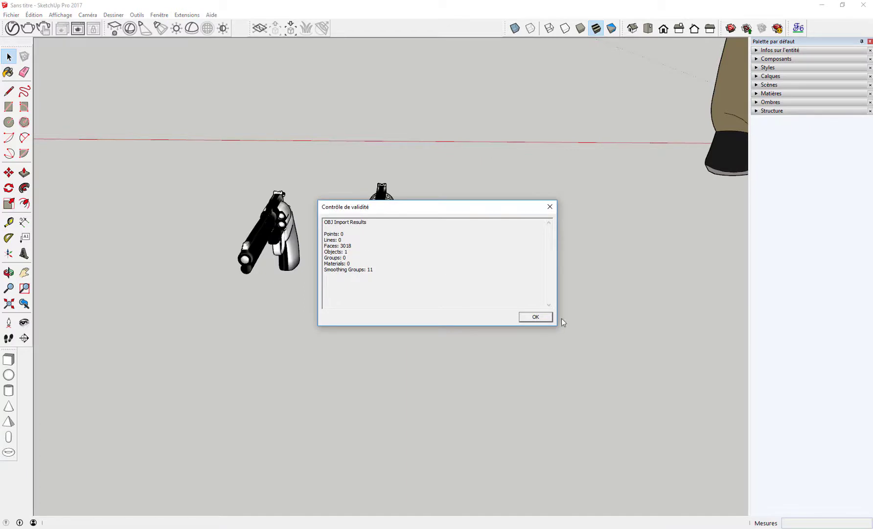
pyautogui.click(536, 317)
# Move the newly imported revolver about 143 cm from the origin to beside the other three revolvers
pyautogui.scroll(-3, 600, 271)
pyautogui.moveTo(621, 266); pyautogui.dragTo(327, 281, button='middle')
pyautogui.click(491, 213)
pyautogui.press('m')
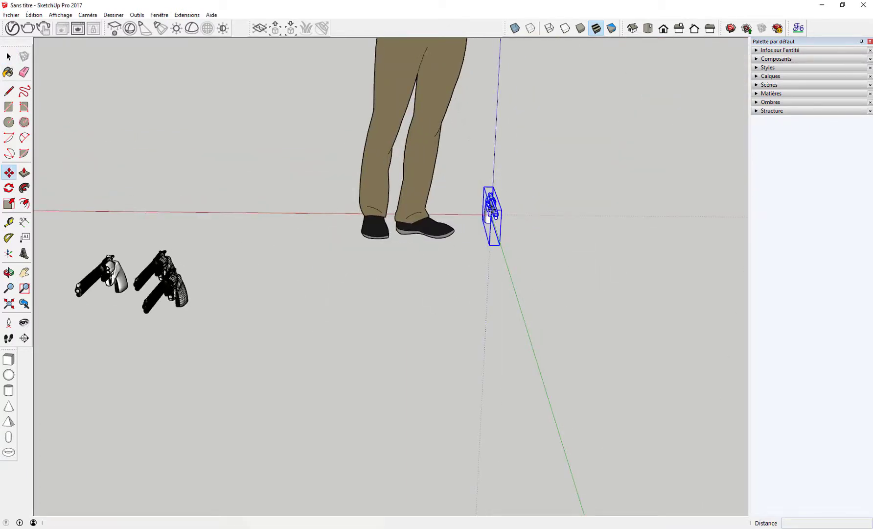
pyautogui.click(490, 220)
pyautogui.click(201, 277)
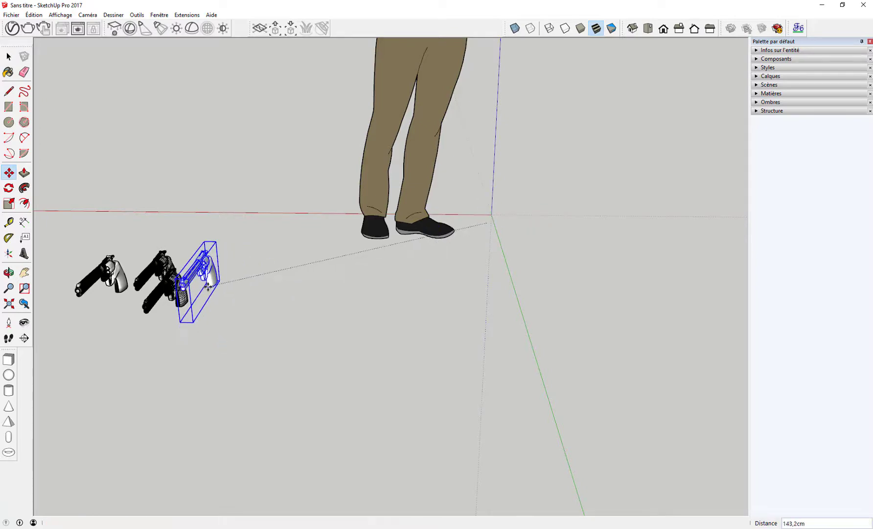
# Examine the QuadFace Tools revolver's surfaces and edges up close and compare them with the three FluidImporter imports
pyautogui.scroll(5, 238, 220)
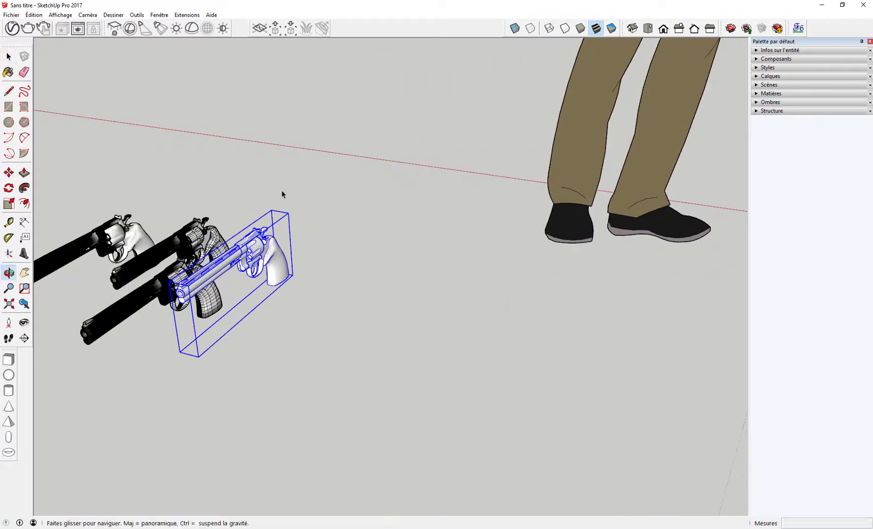
pyautogui.press('space')
pyautogui.scroll(4, 294, 223)
pyautogui.keyDown('shift'); pyautogui.moveTo(283, 225); pyautogui.dragTo(401, 218, button='middle'); pyautogui.keyUp('shift')
pyautogui.scroll(3, 401, 220)
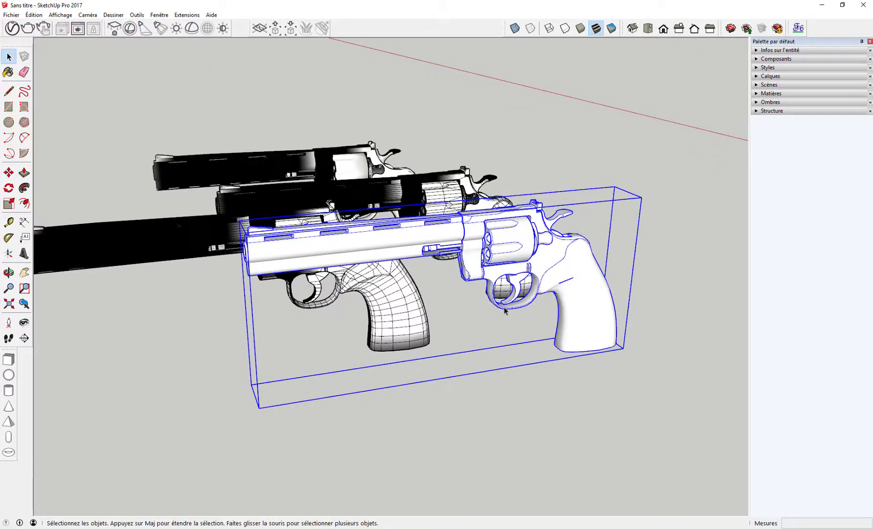
pyautogui.moveTo(506, 311); pyautogui.dragTo(395, 263, button='middle')
pyautogui.scroll(4, 525, 218)
pyautogui.scroll(-1, 359, 233)
pyautogui.scroll(-3, 284, 253)
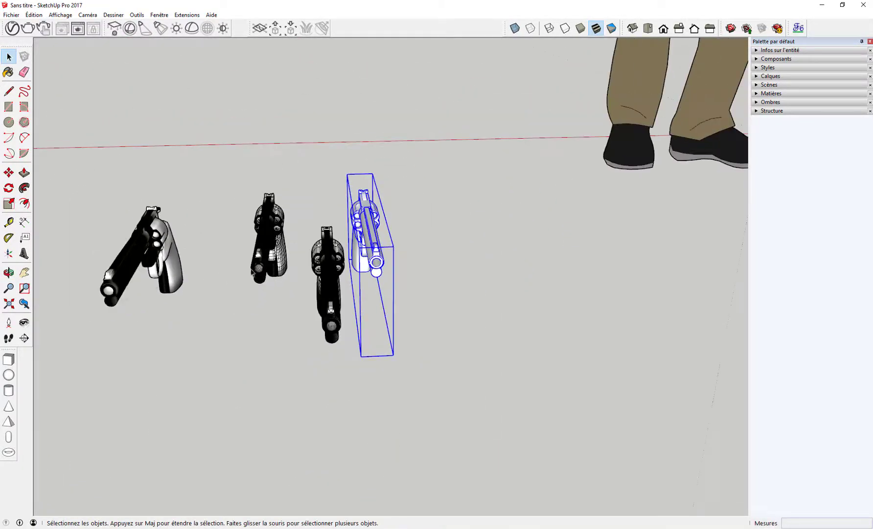
pyautogui.moveTo(154, 282); pyautogui.dragTo(280, 244, button='middle')
pyautogui.moveTo(342, 288); pyautogui.dragTo(278, 272, button='middle')
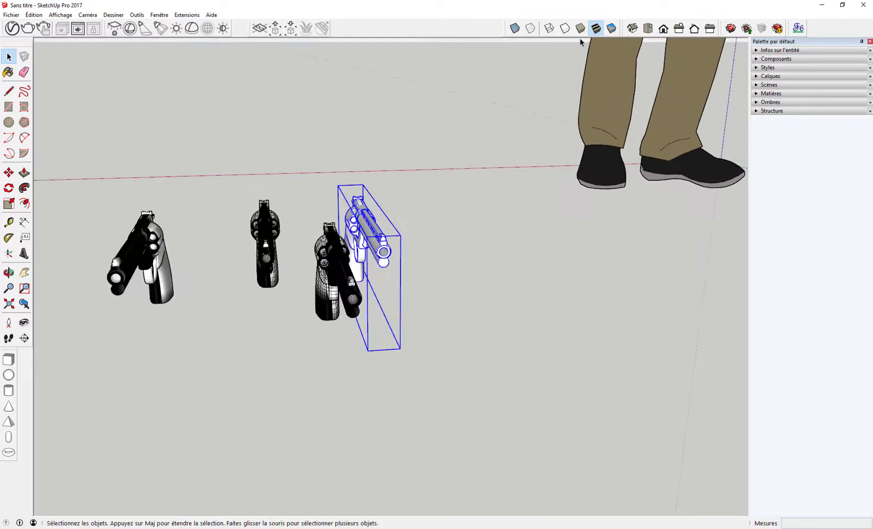
# Switch the face style back to Monochrome and compare all four revolvers from the side and the muzzle end
pyautogui.click(612, 28)
pyautogui.moveTo(485, 236); pyautogui.dragTo(406, 197, button='middle')
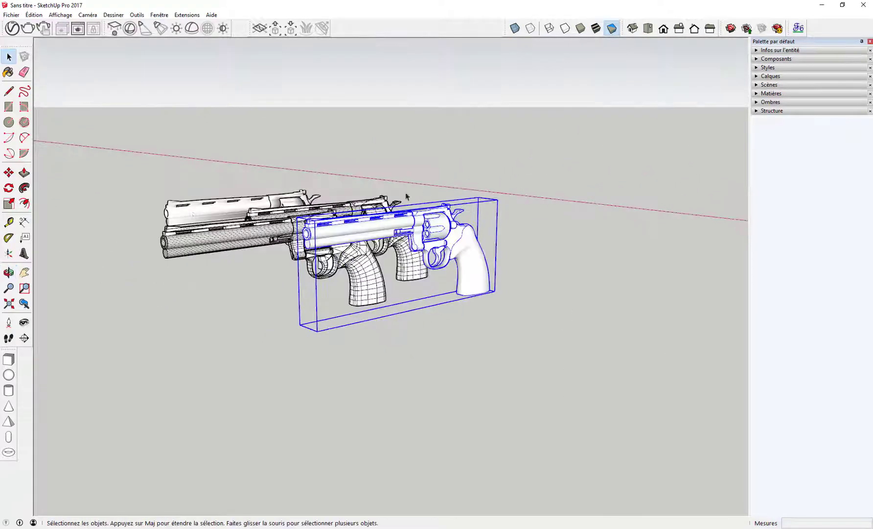
pyautogui.scroll(3, 294, 232)
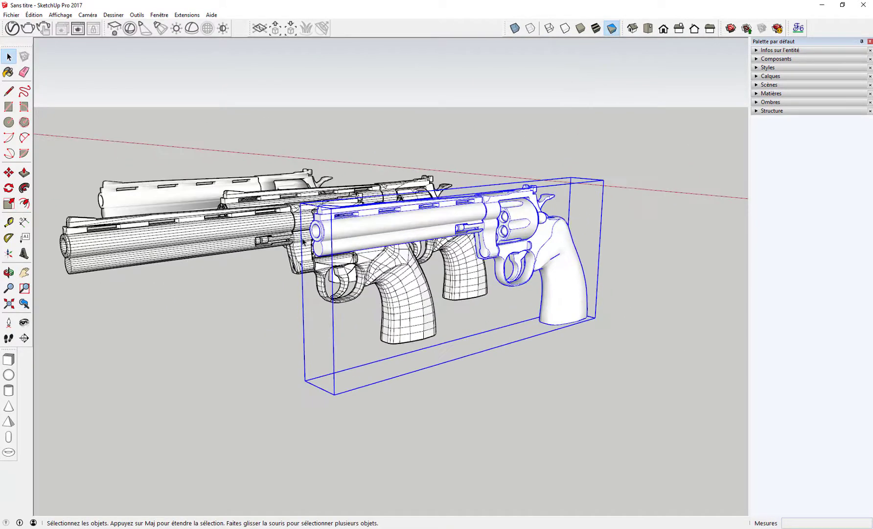
pyautogui.moveTo(361, 227); pyautogui.dragTo(381, 266, button='middle')
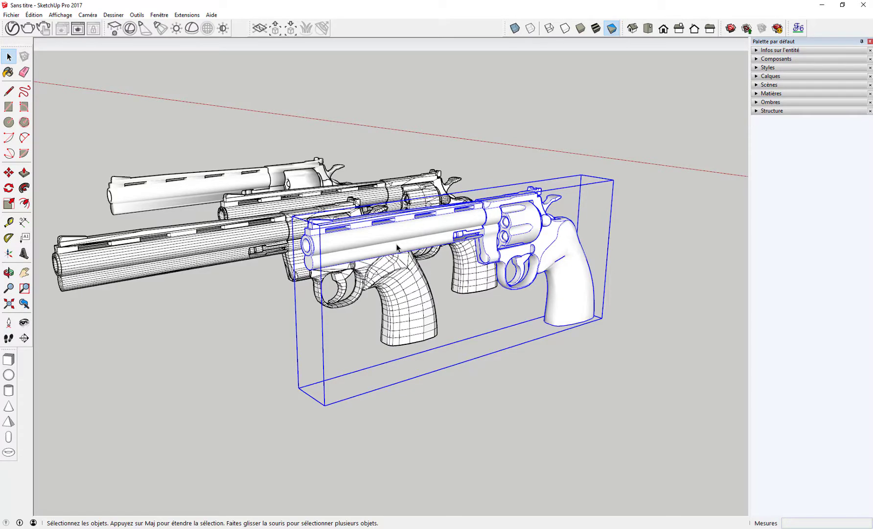
pyautogui.moveTo(246, 353); pyautogui.dragTo(342, 301, button='middle')
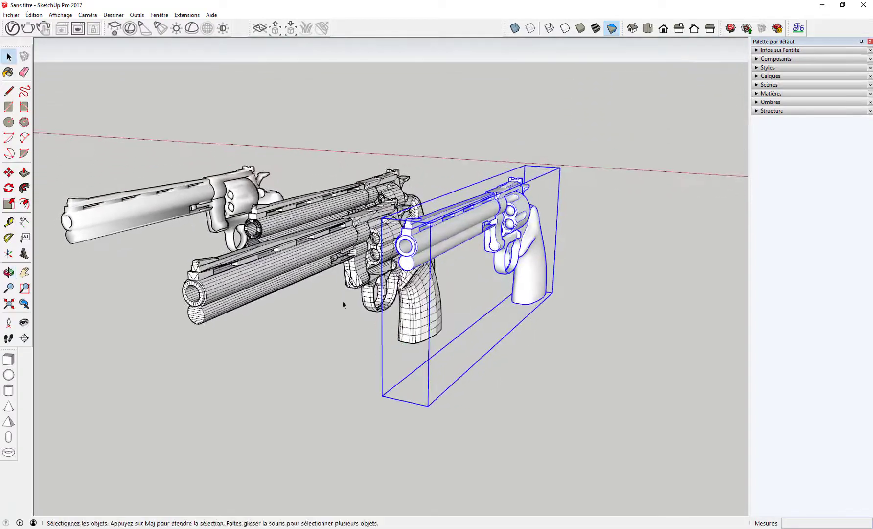
# Delete the second revolver, the meshed import made with merged coplanar faces
pyautogui.click(270, 269)
pyautogui.moveTo(264, 313); pyautogui.dragTo(234, 318, button='middle')
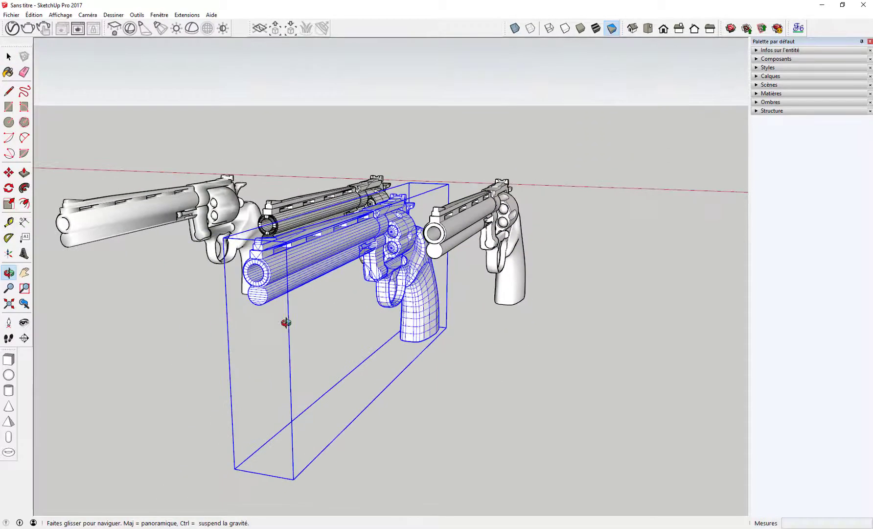
pyautogui.click(132, 222)
pyautogui.moveTo(133, 222); pyautogui.dragTo(243, 175, button='middle')
pyautogui.click(303, 226)
pyautogui.press('Delete')
# Move the first smooth revolver farther away behind the meshed one
pyautogui.click(276, 180)
pyautogui.press('m')
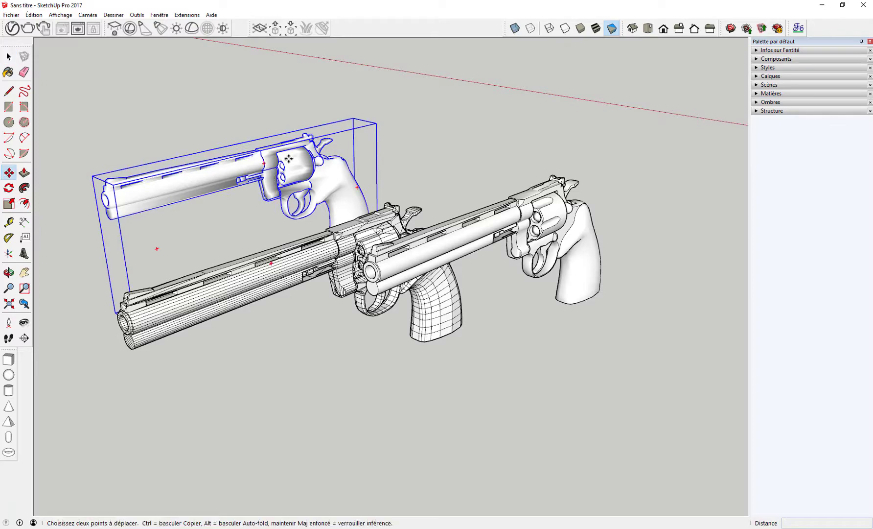
pyautogui.click(320, 189)
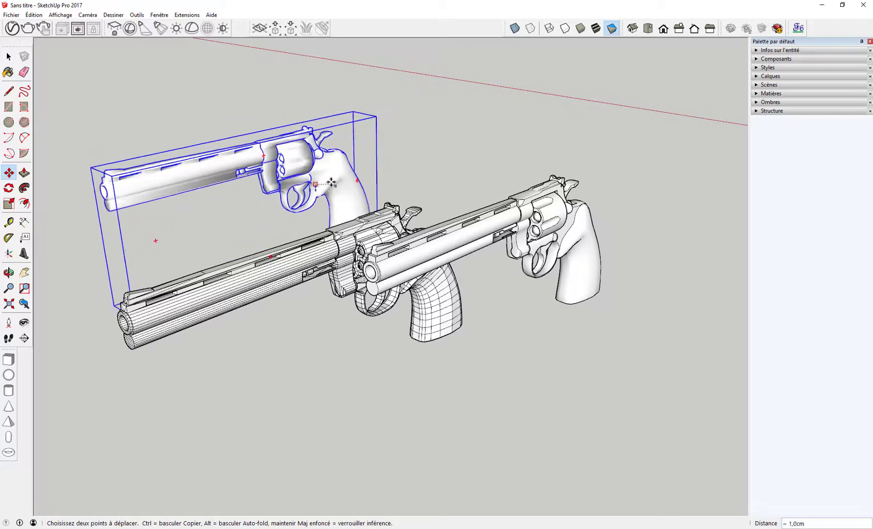
pyautogui.click(327, 141)
pyautogui.moveTo(413, 166); pyautogui.dragTo(397, 217, button='middle')
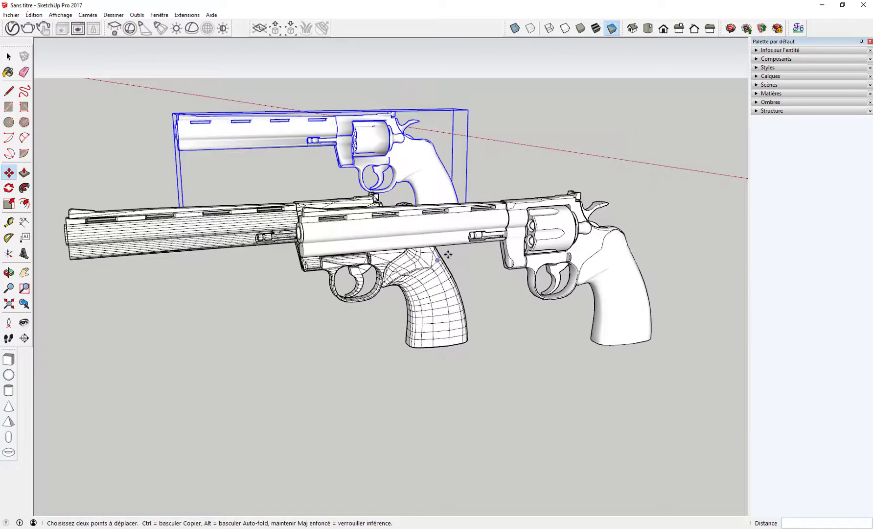
# Move the QuadFace Tools revolver sideways so that it stands clear of the meshed revolver
pyautogui.press('space')
pyautogui.click(478, 235)
pyautogui.press('m')
pyautogui.click(512, 221)
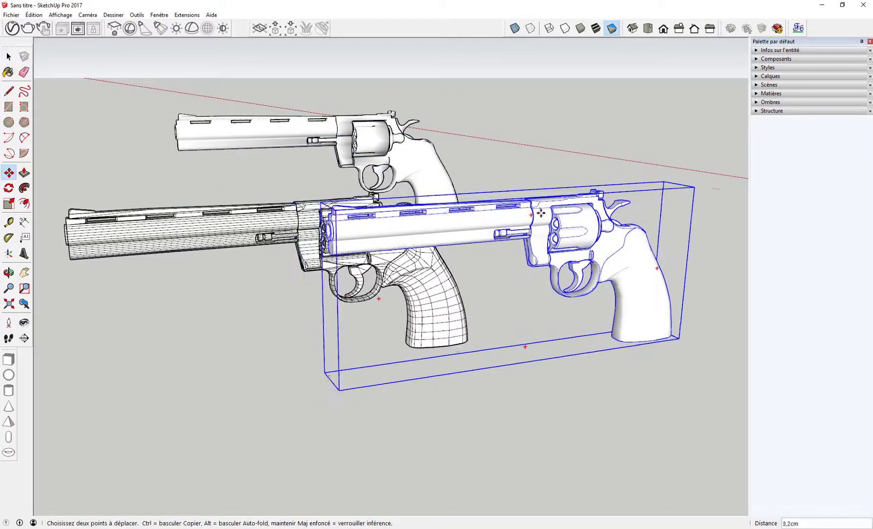
pyautogui.click(576, 194)
pyautogui.moveTo(578, 123); pyautogui.dragTo(539, 217, button='middle')
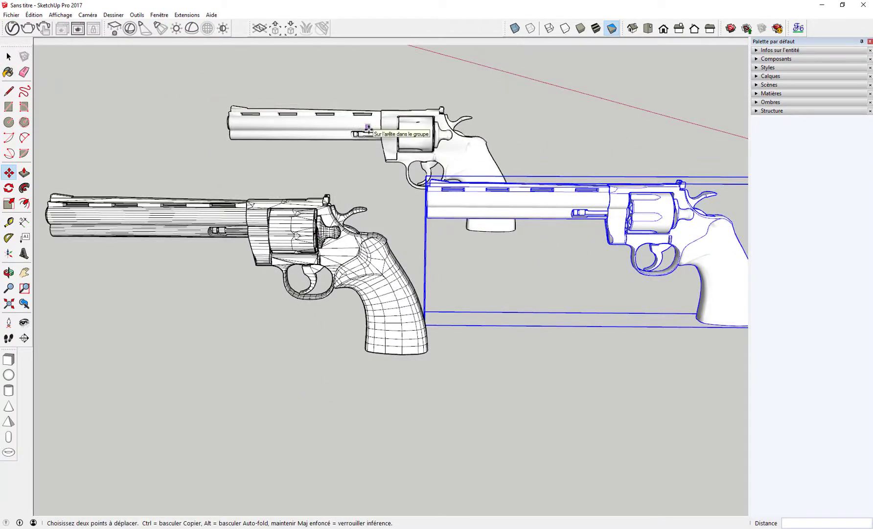
# Deselect the revolver, frame all three revolvers in the view and start a V-Ray render
pyautogui.press('space')
pyautogui.click(370, 198)
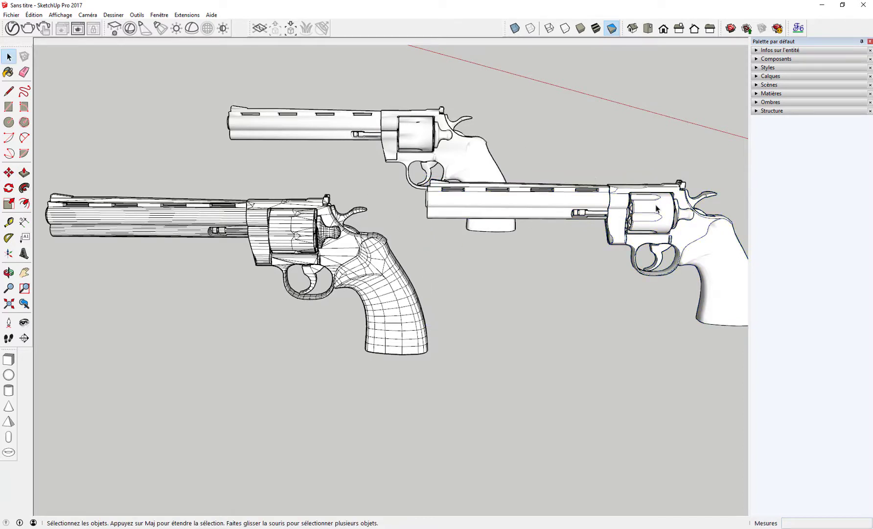
pyautogui.moveTo(639, 201); pyautogui.dragTo(587, 201, button='middle')
pyautogui.click(28, 28)
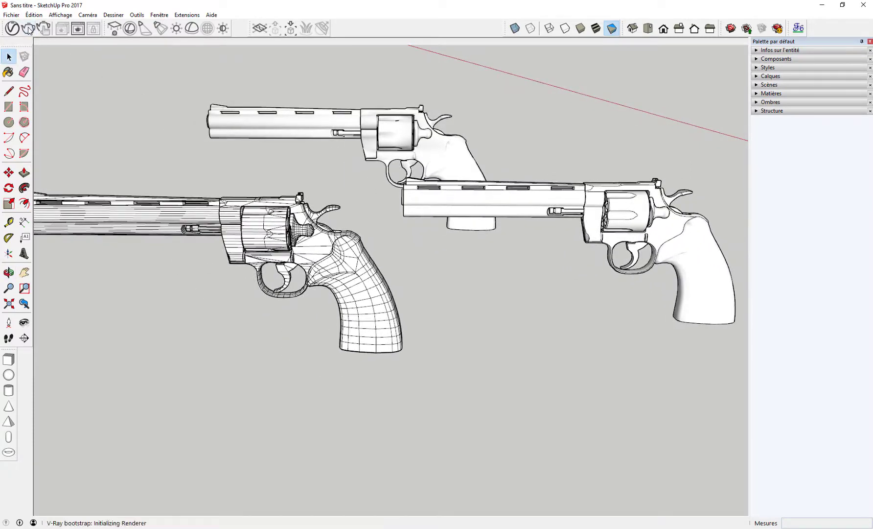